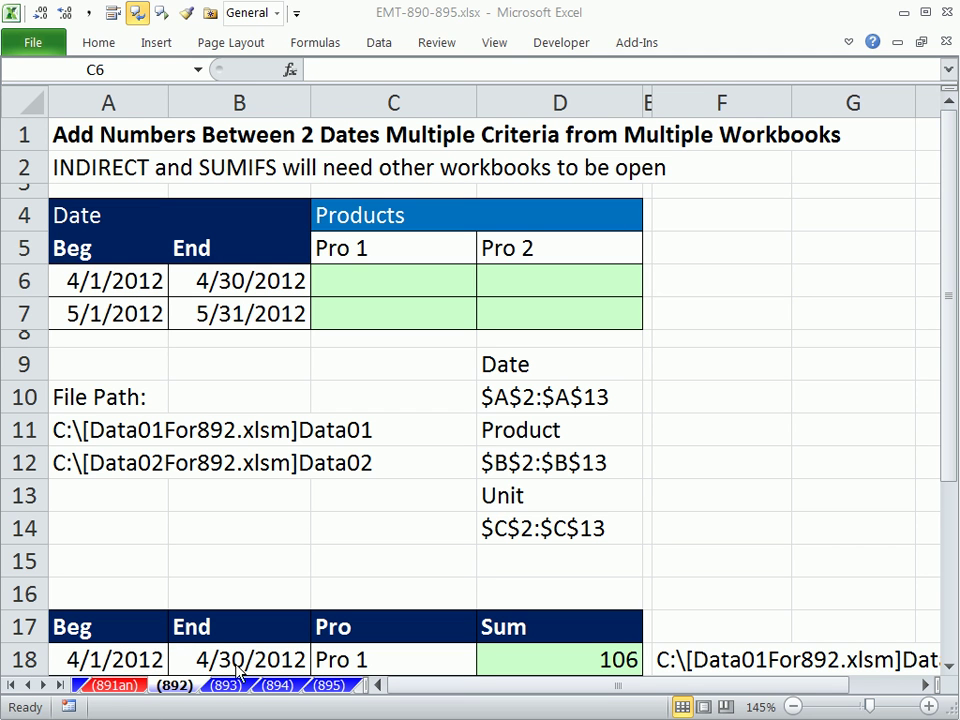
Switch between the summary workbook and the Data01For892 and Data02For892 workbooks to compare them.
left_click(408, 26)
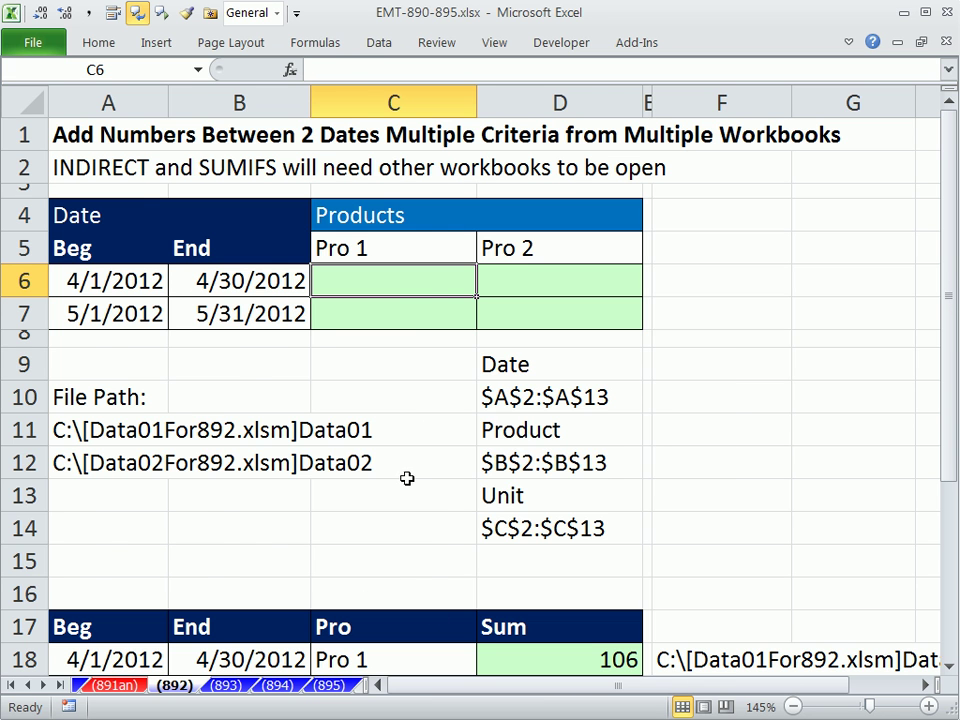
key("alt+Tab")
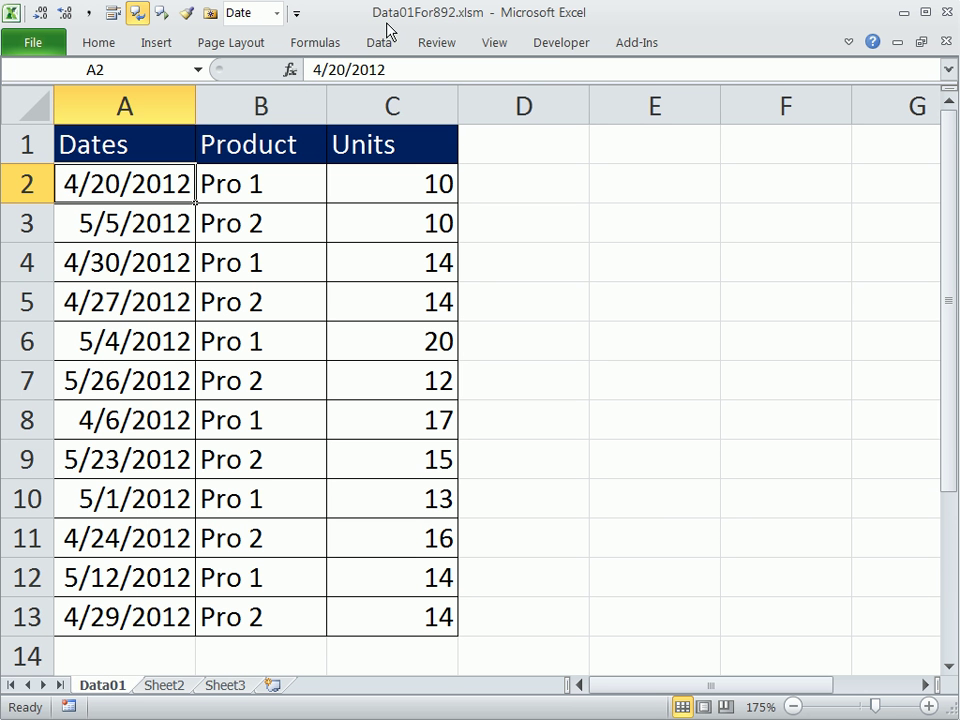
key("alt+Tab")
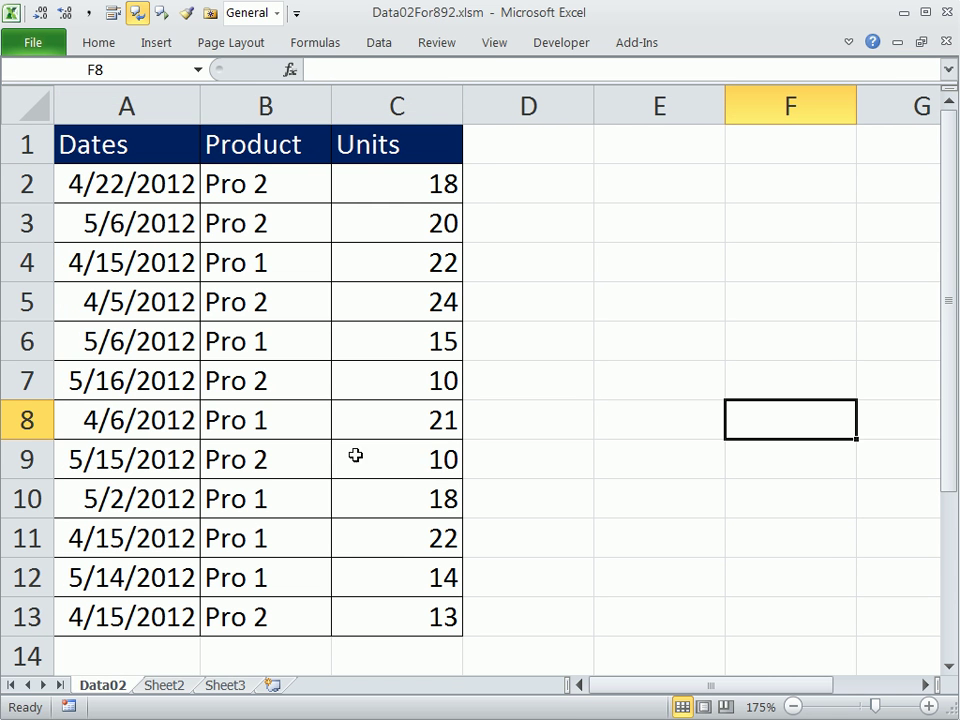
key("alt+Tab")
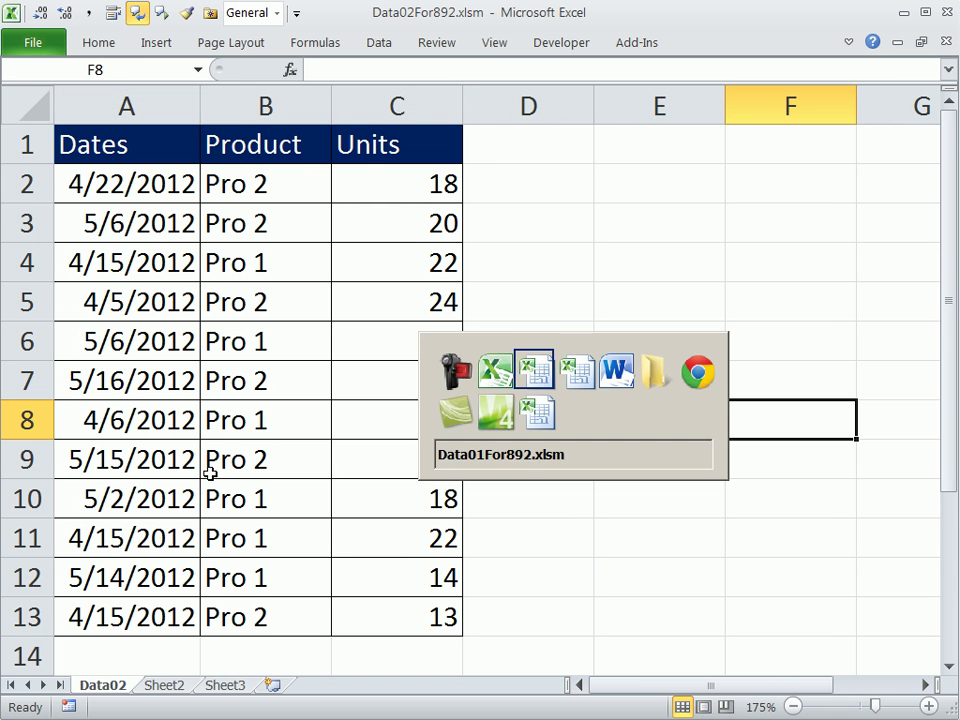
key("Tab")
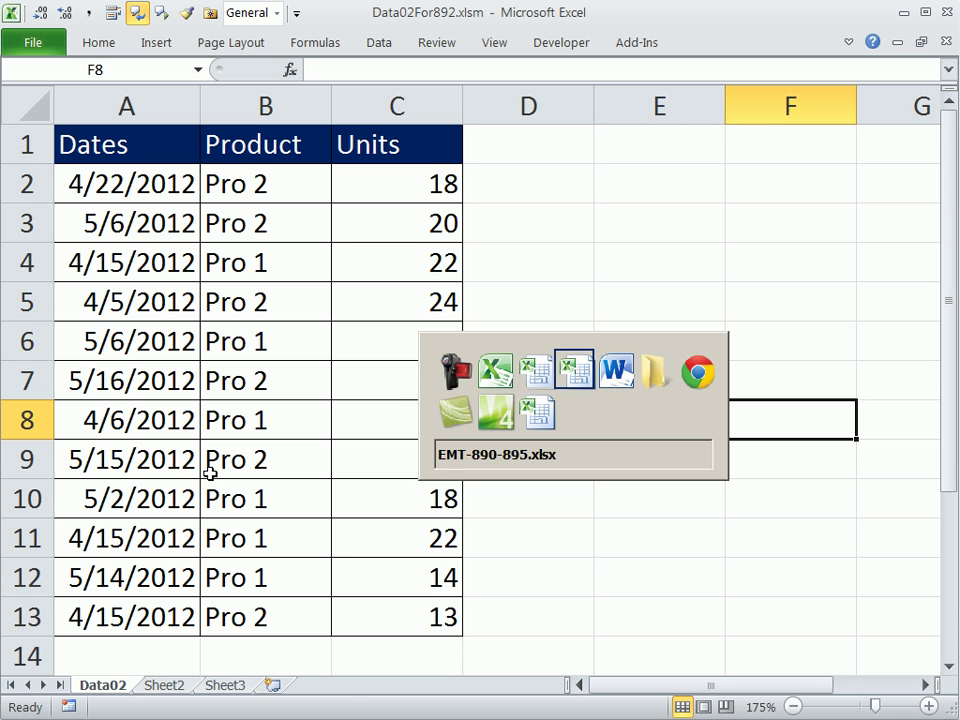
key("shift+Tab")
key("Escape")
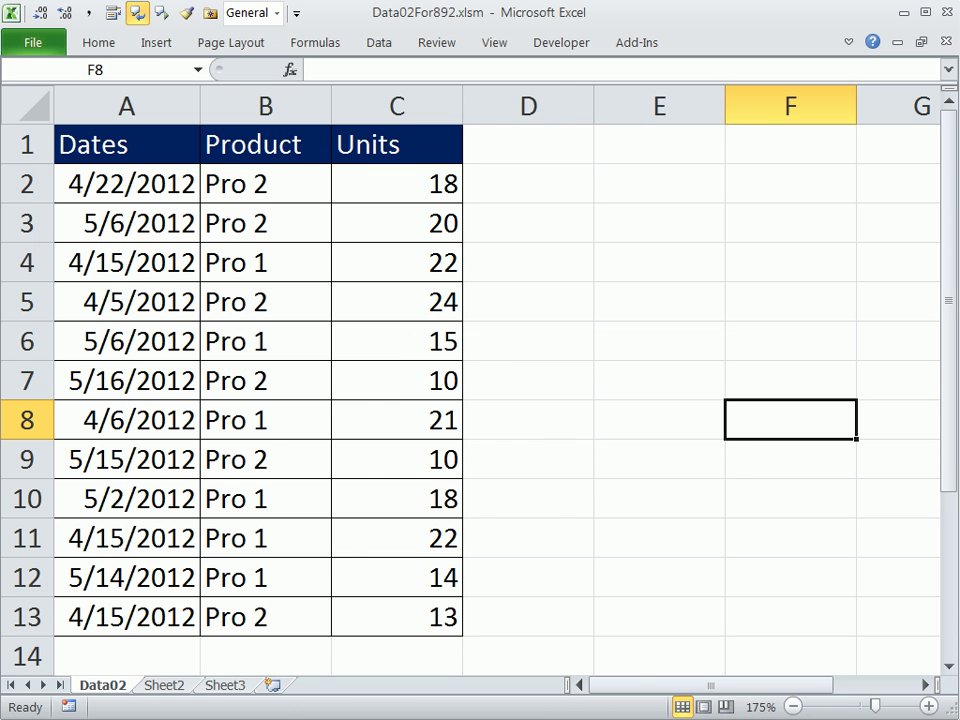
key("alt+Tab")
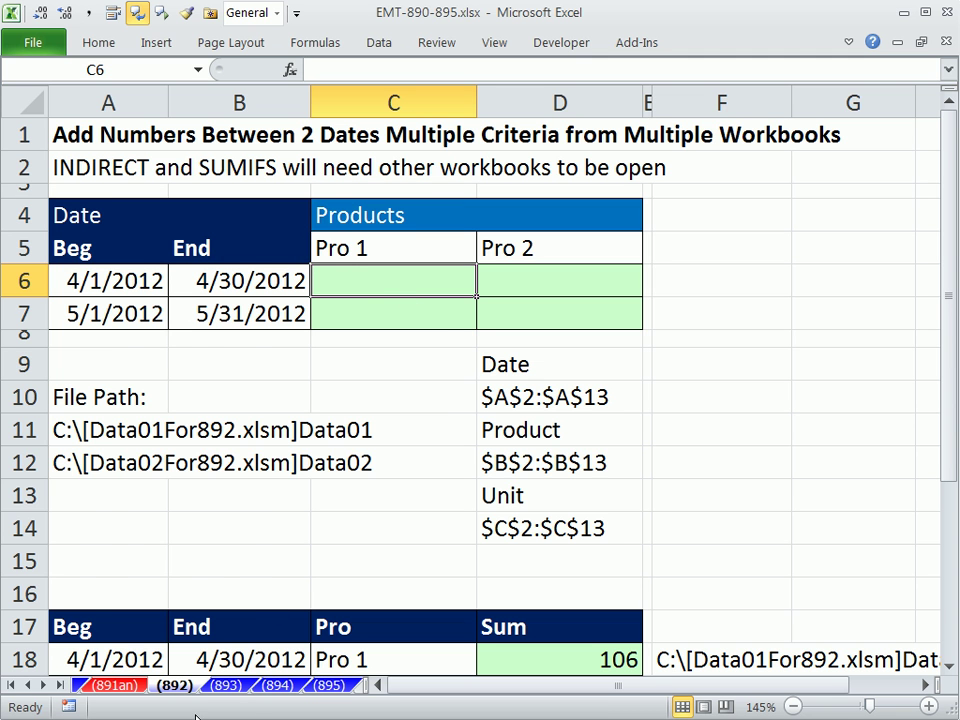
Inspect the A2:A13 date ranges in Data02For892 and Data01For892, then the file paths in A11:A12.
key("ctrl+Tab")
left_click_drag(137, 184, 130, 616)
key("ctrl+Tab")
left_click_drag(124, 170, 137, 606)
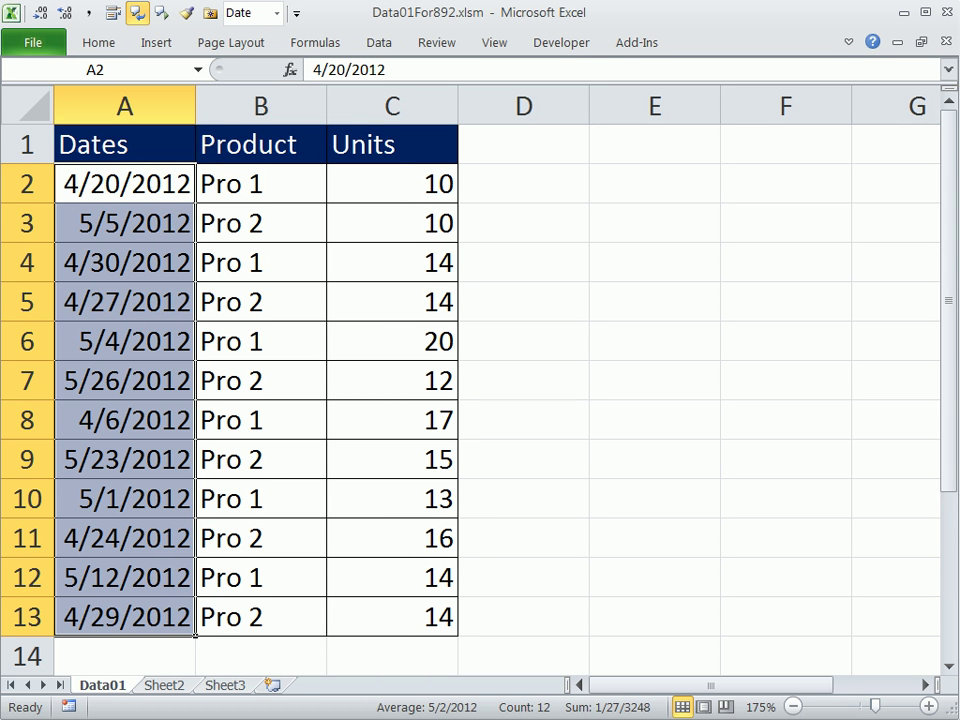
key("ctrl+Tab")
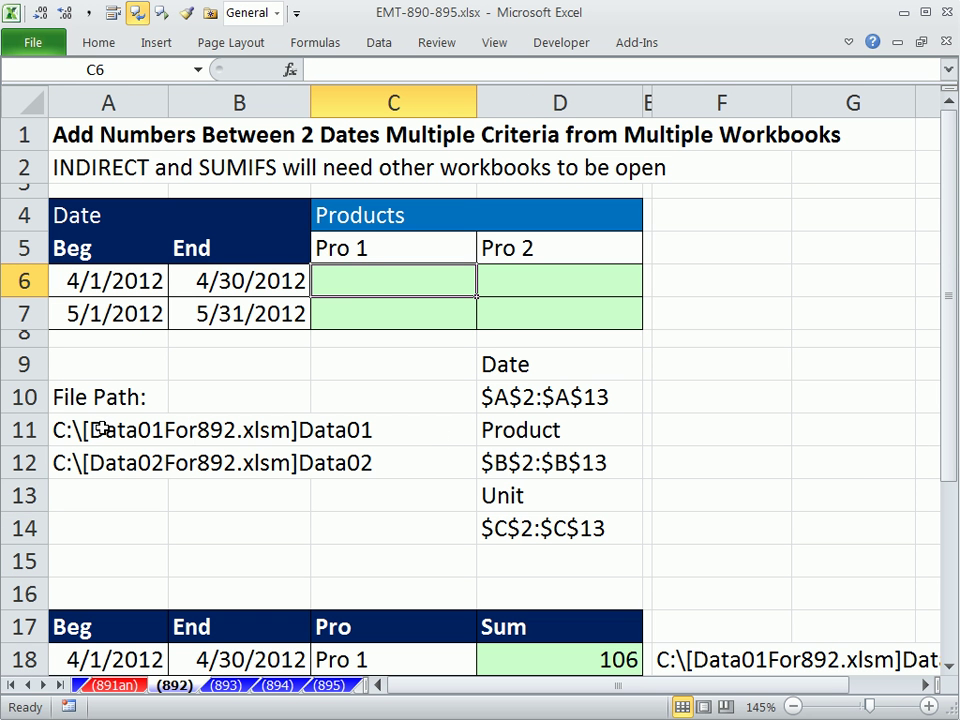
left_click_drag(73, 428, 104, 455)
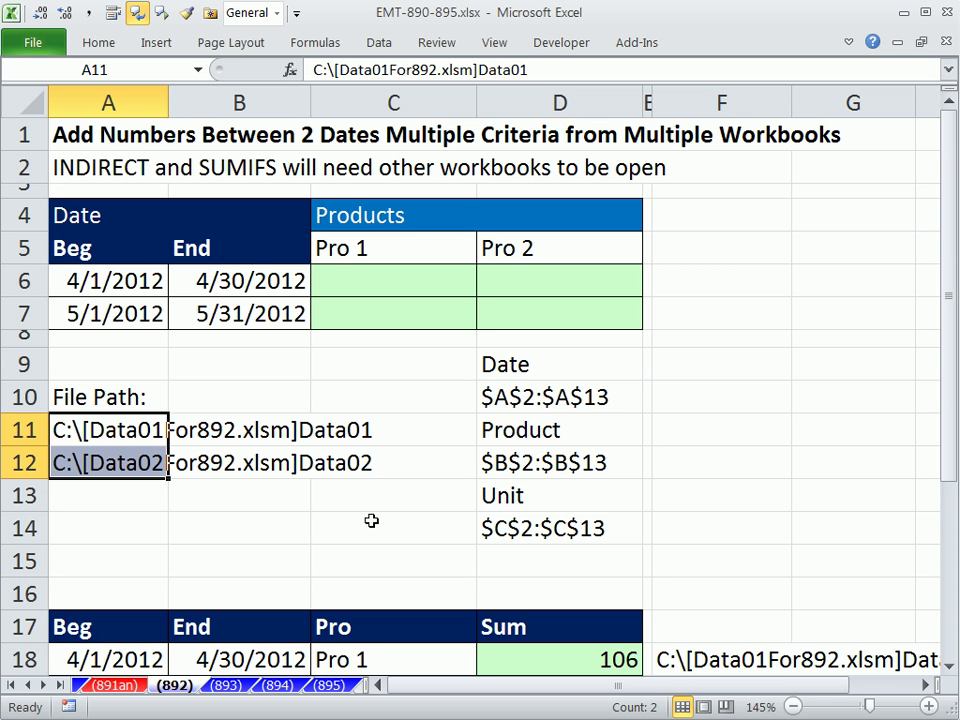
Test a link formula in A13 pointing to Data02For892's A2, then clear it.
left_click(120, 498)
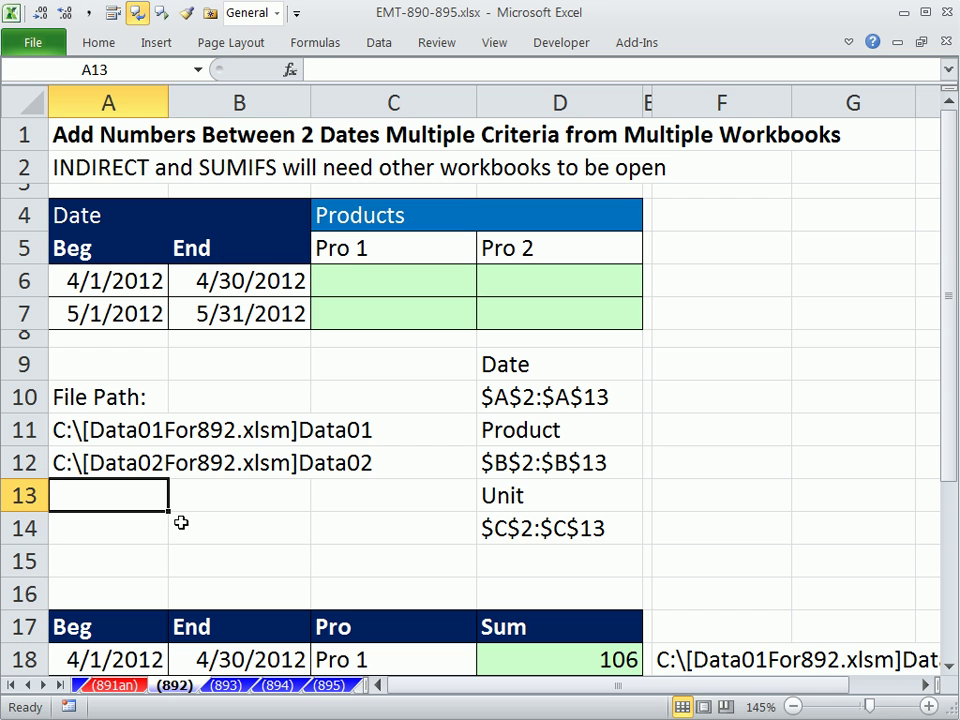
type("=")
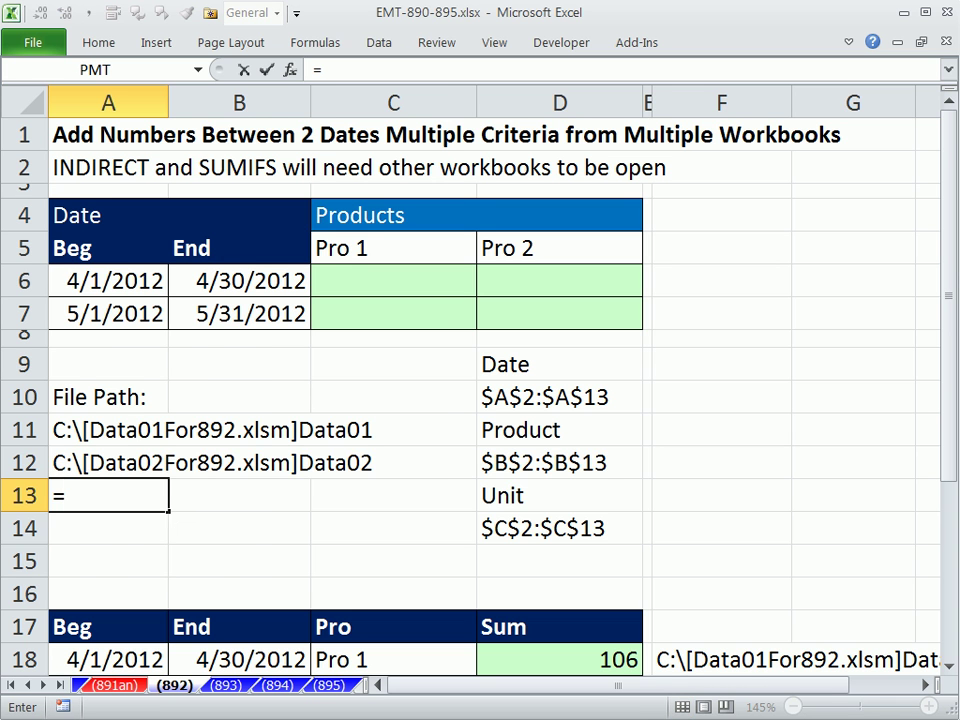
key("ctrl+Tab")
left_click(148, 184)
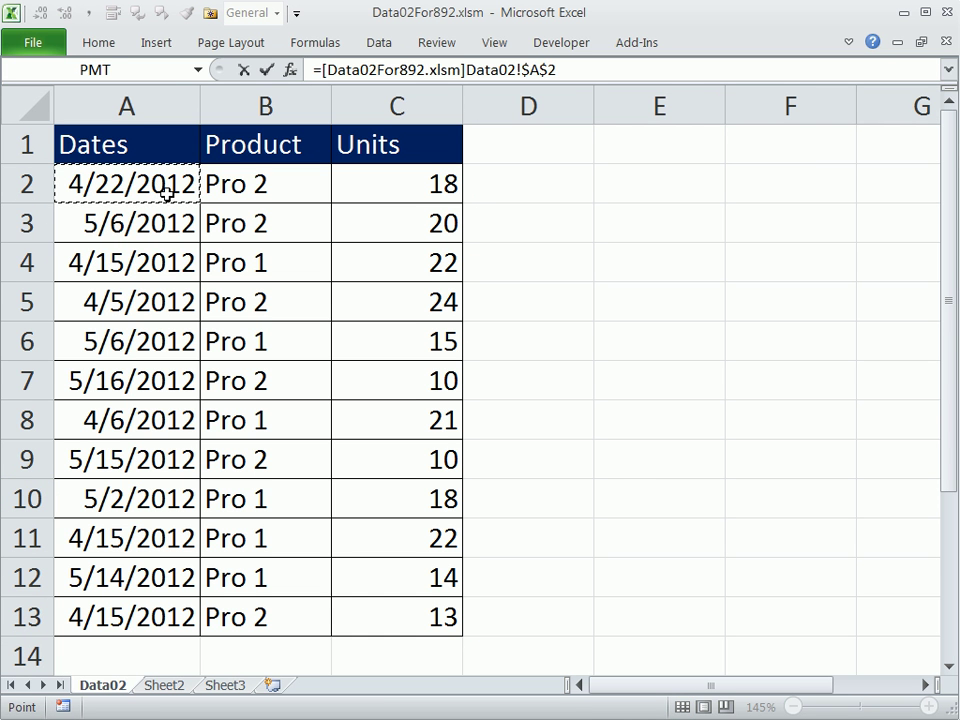
key("Return")
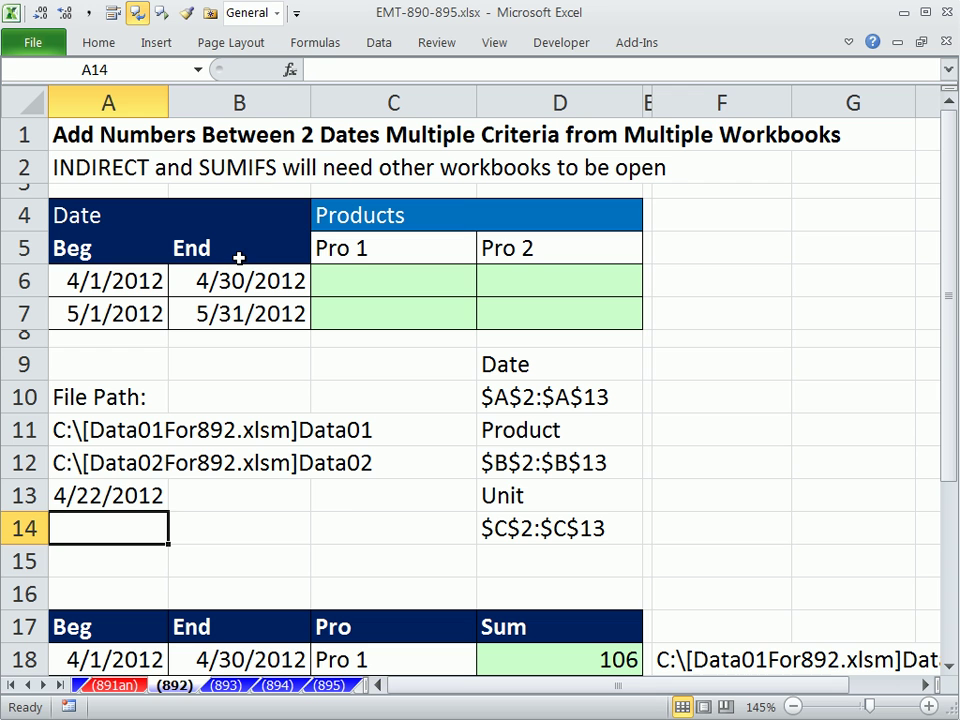
left_click(147, 491)
double_click(153, 490)
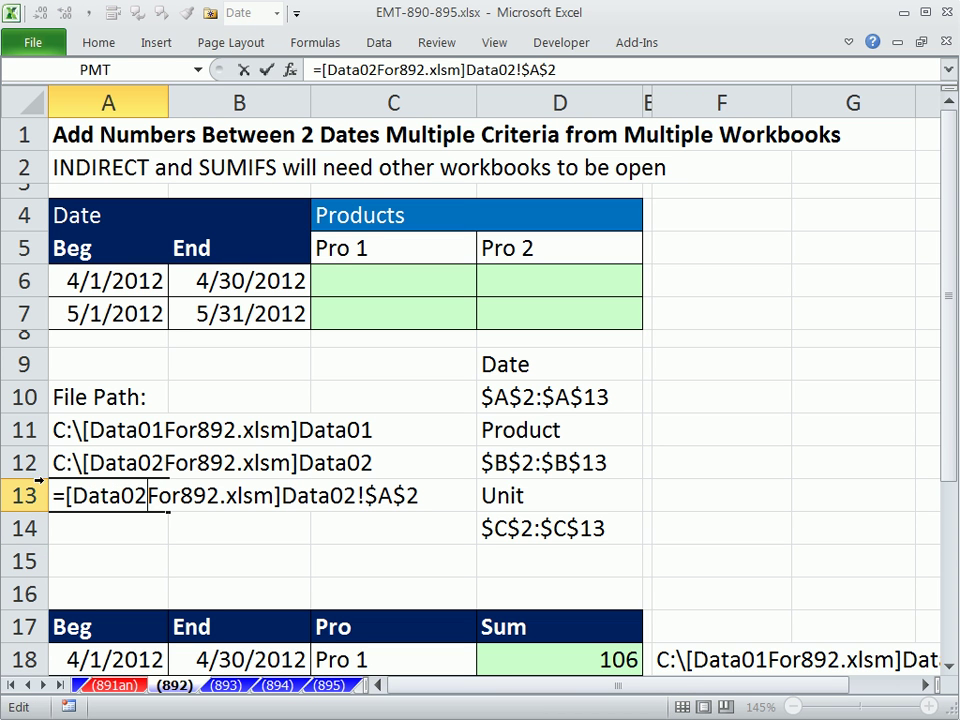
key("Escape")
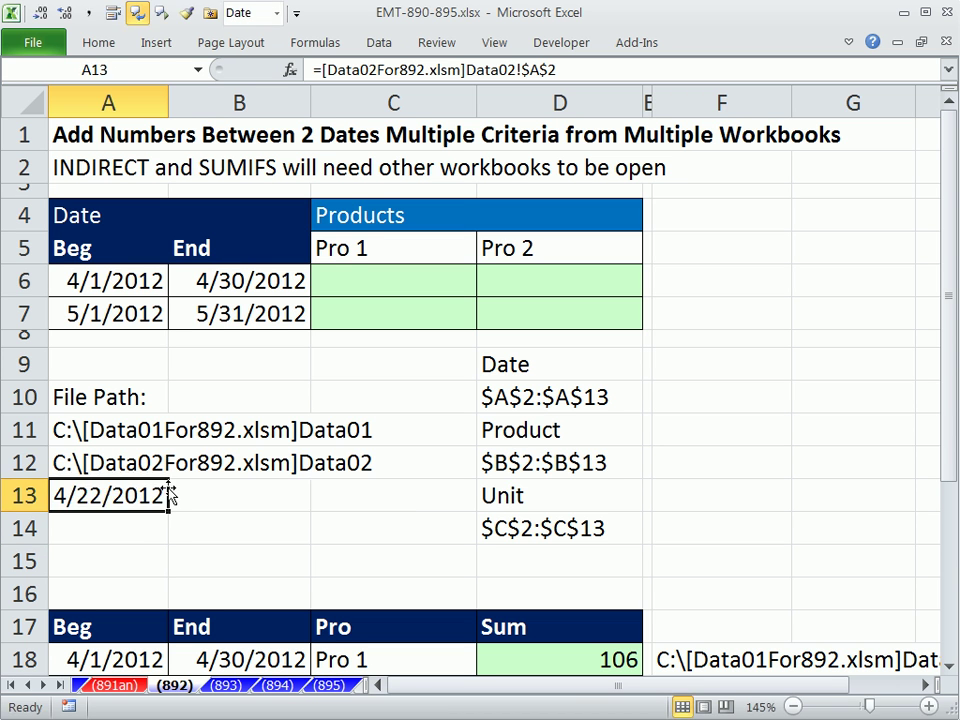
key("Delete")
In C6, start =INDIRECT("'"&A11:A12&"'! to turn the two file paths into sheet references.
left_click(327, 285)
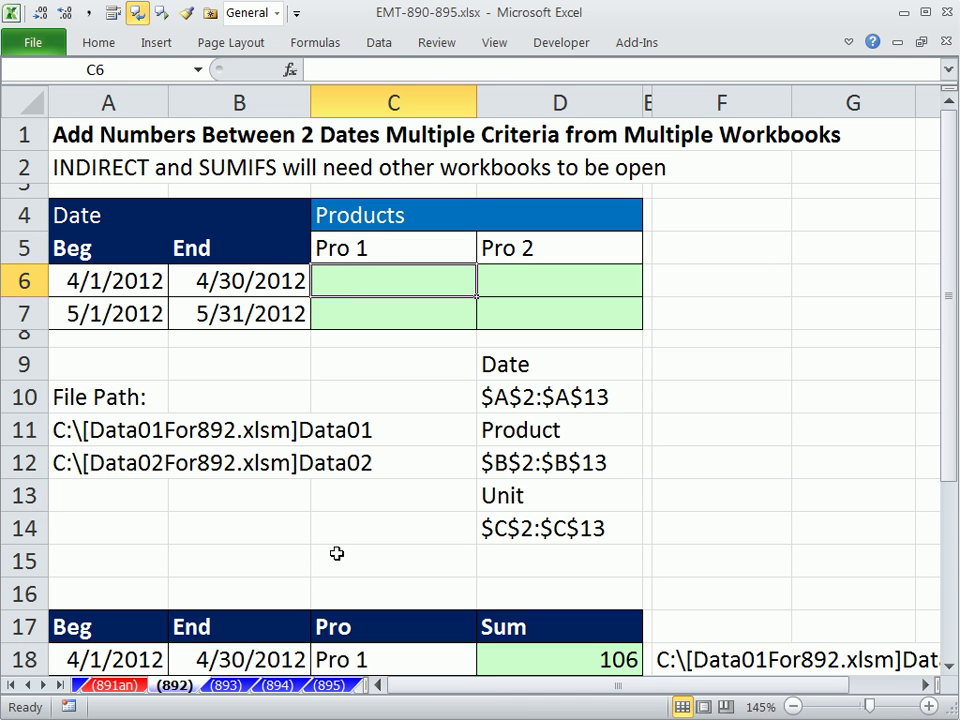
left_click_drag(80, 430, 75, 463)
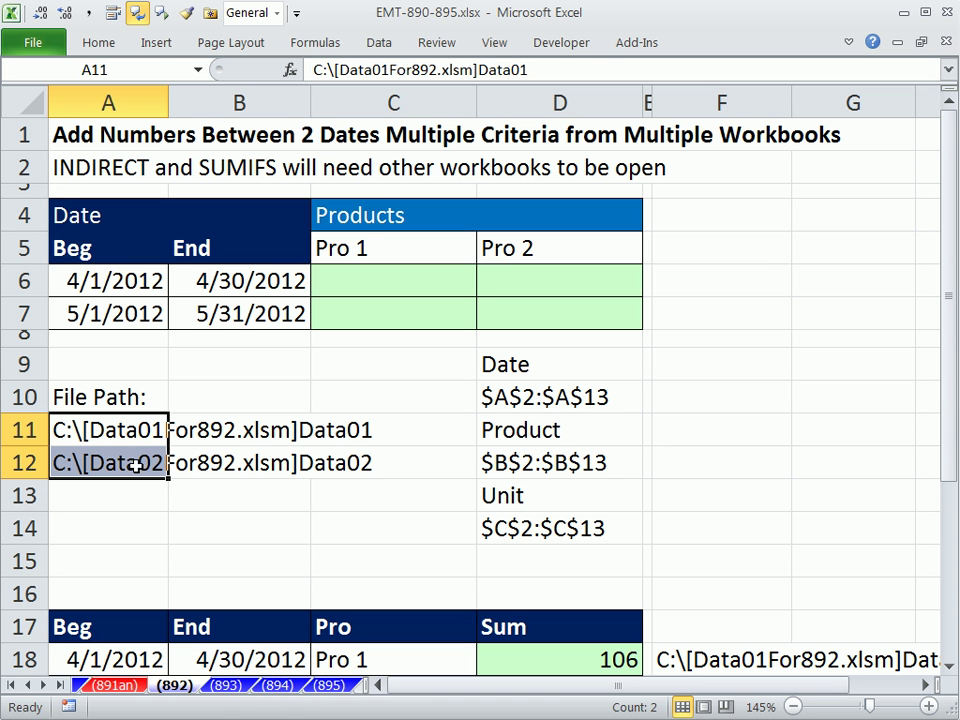
left_click(339, 280)
left_click_drag(133, 427, 137, 454)
left_click(380, 285)
type("=i")
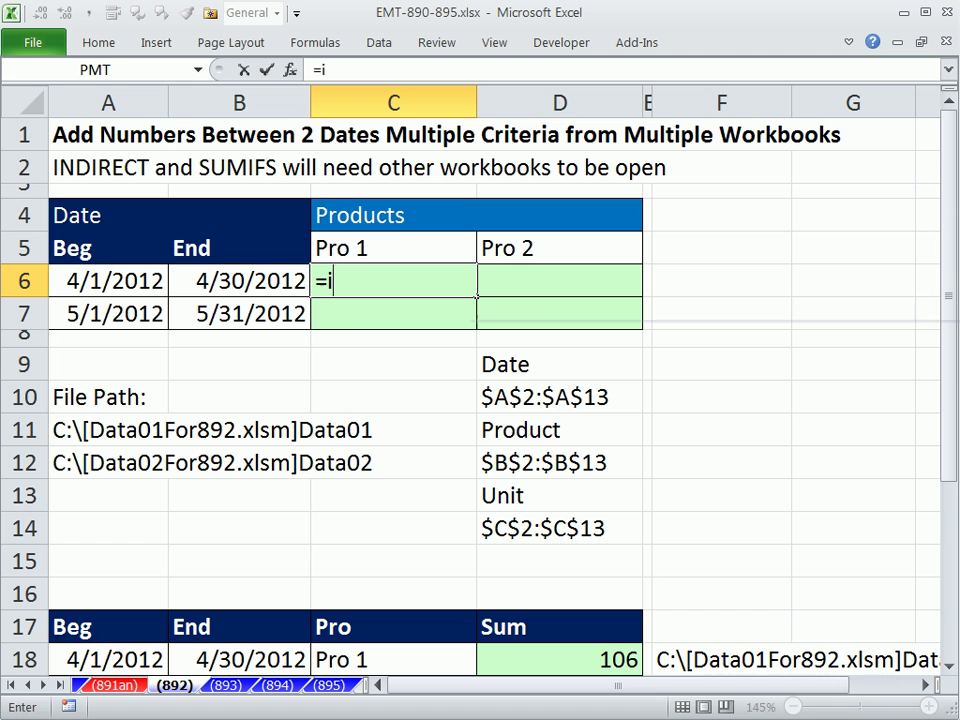
type("n")
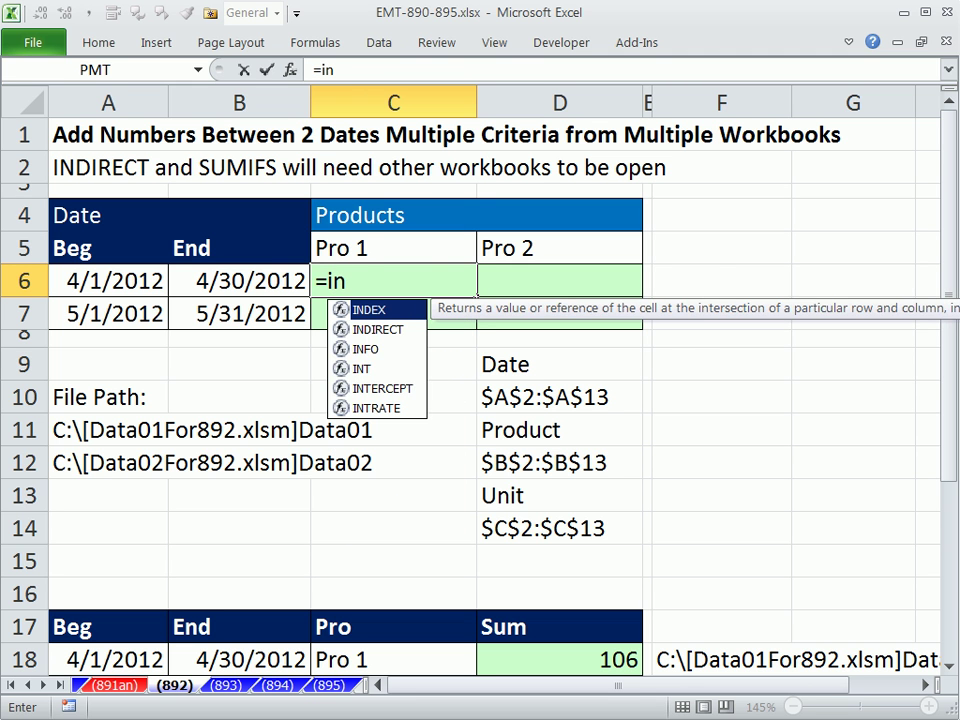
type("di")
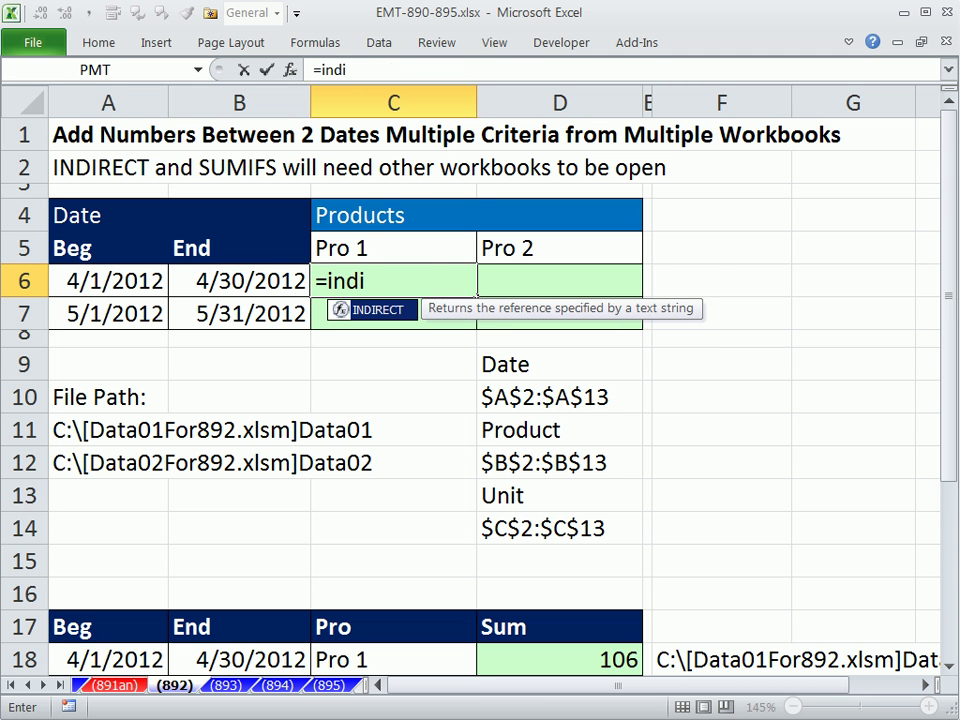
key("Tab")
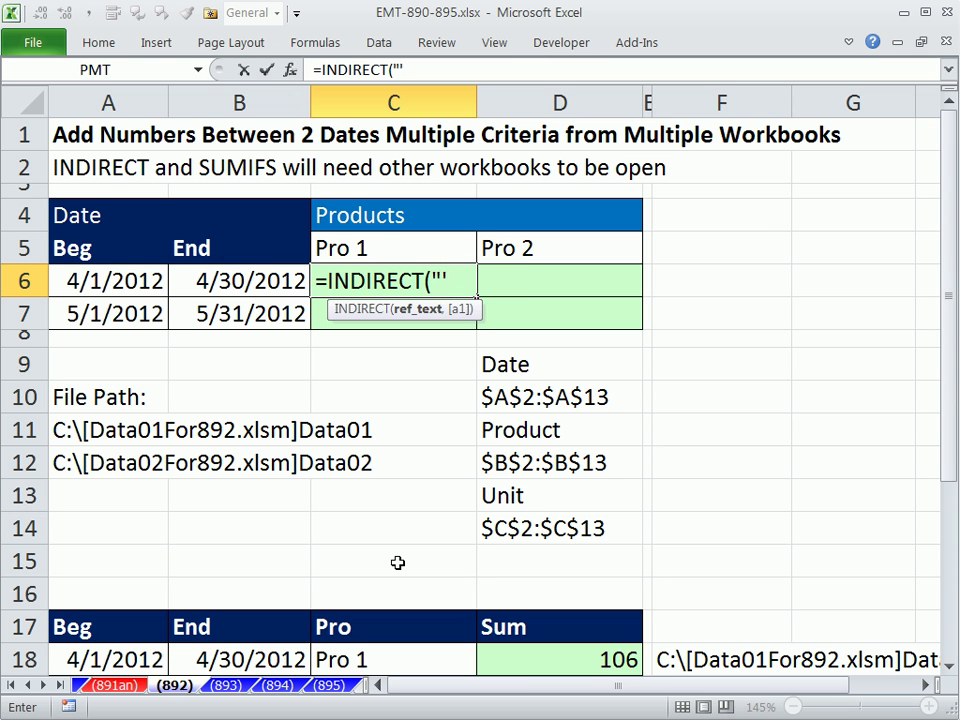
type("\"&")
left_click_drag(148, 430, 80, 460)
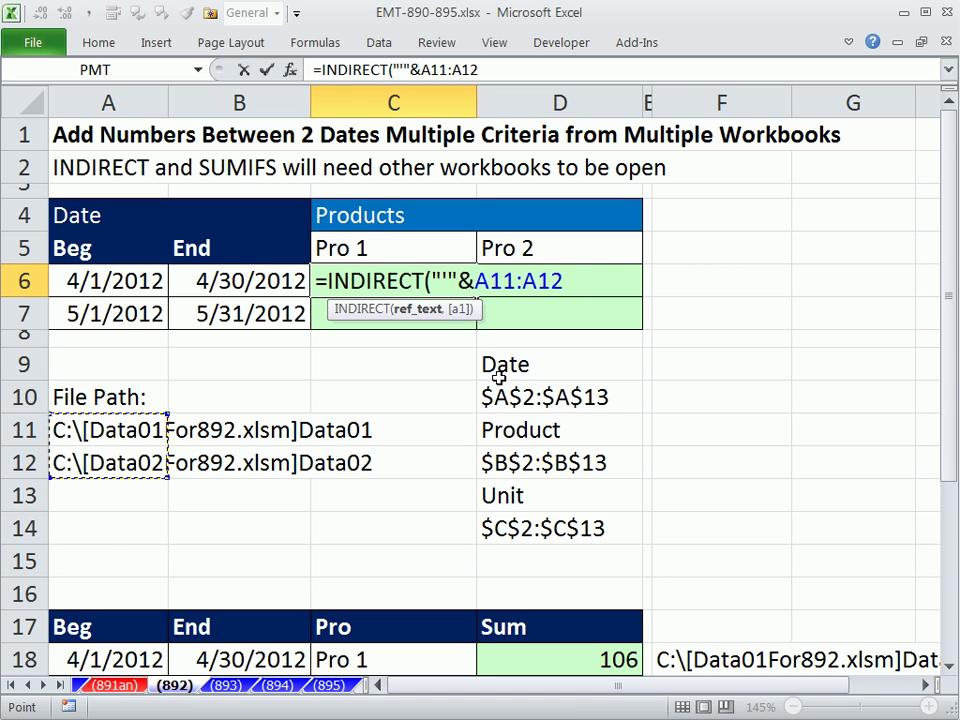
type("&")
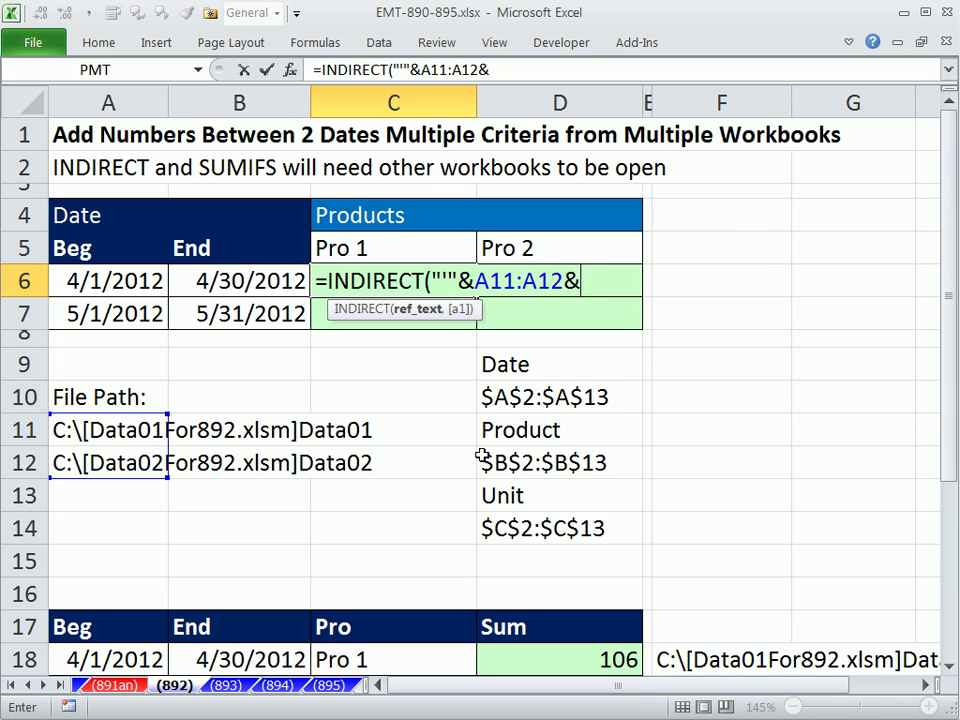
type("\"'!")
left_click_drag(432, 281, 605, 281)
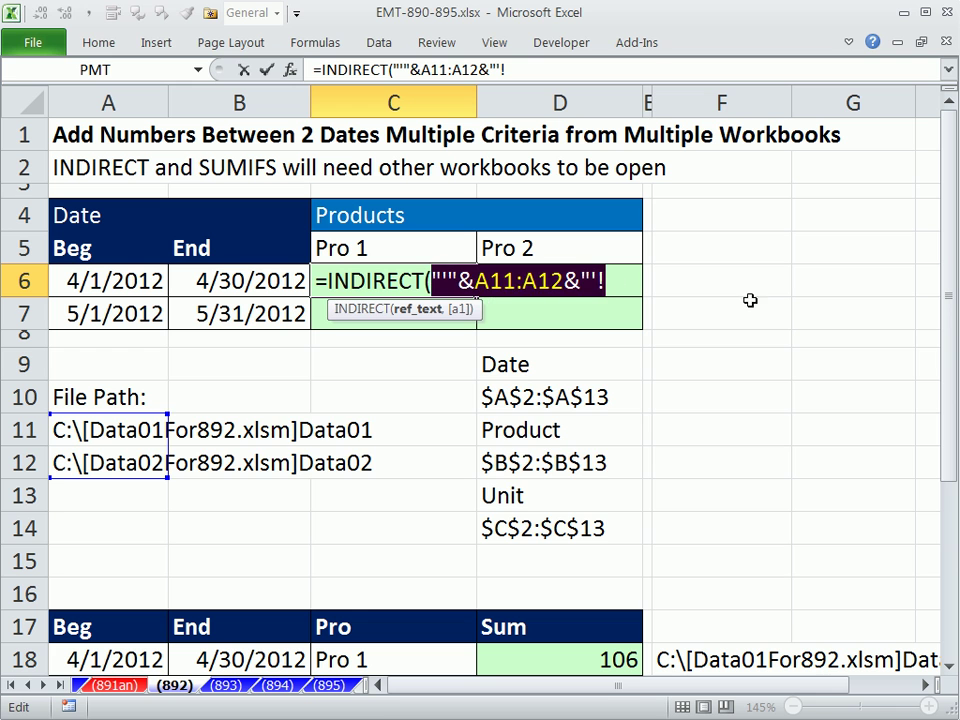
Evaluate C6's INDIRECT argument with F9 to confirm both workbooks' sheet references, then undo the evaluation.
key("F9")
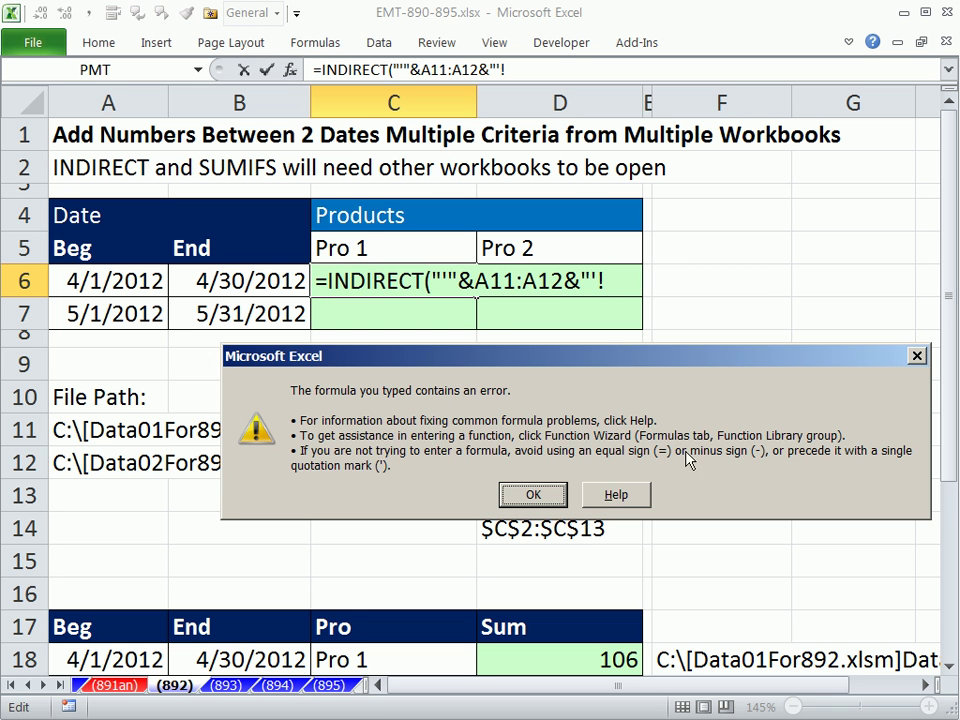
left_click(533, 494)
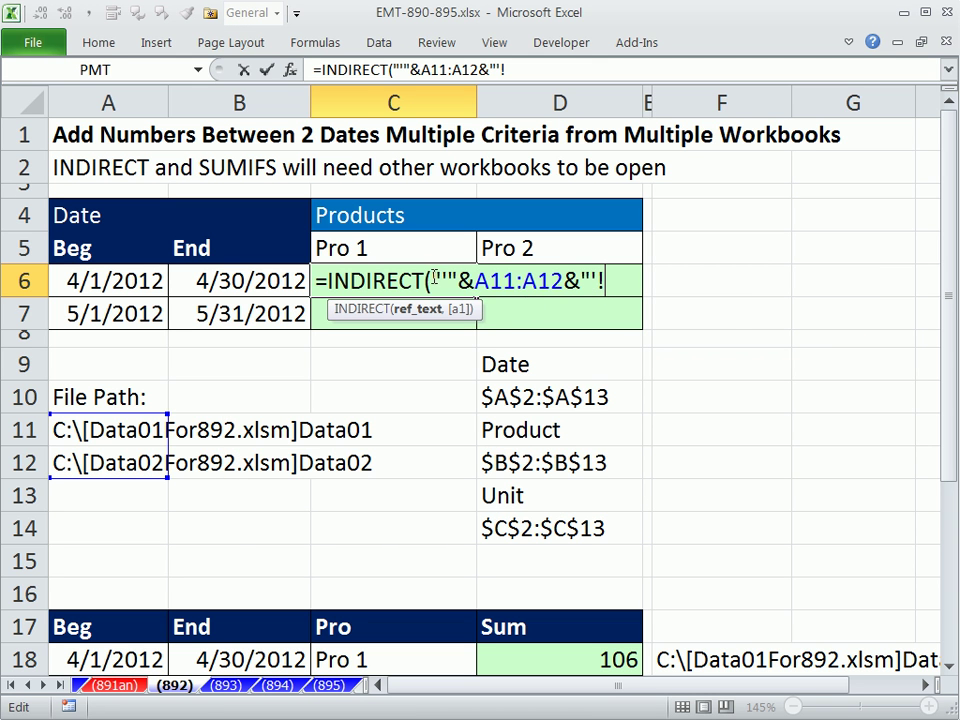
left_click_drag(432, 281, 624, 281)
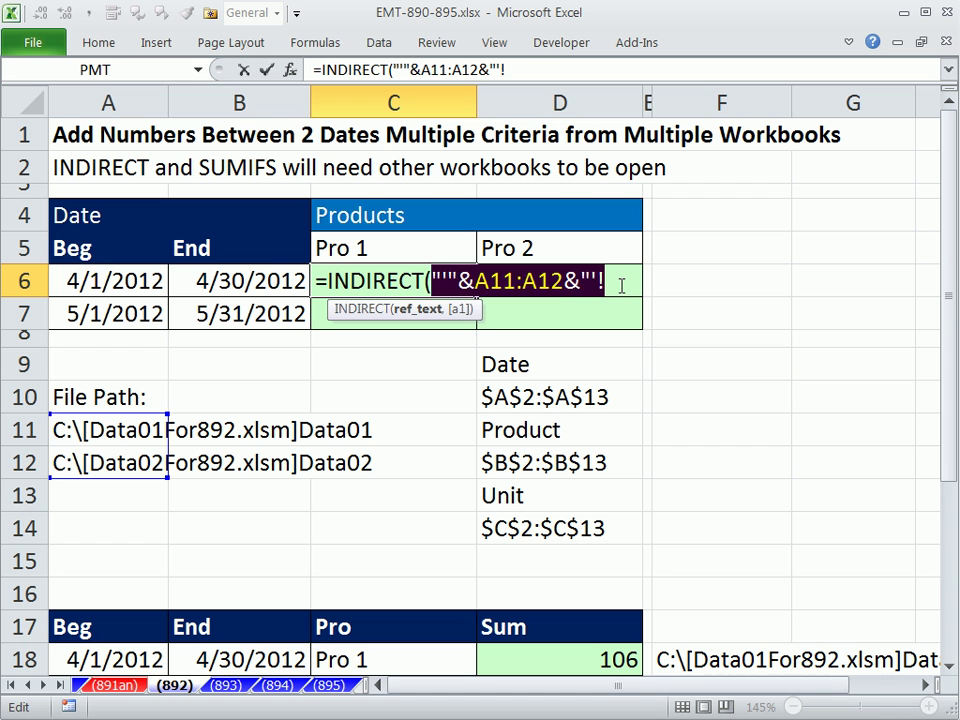
left_click(622, 287)
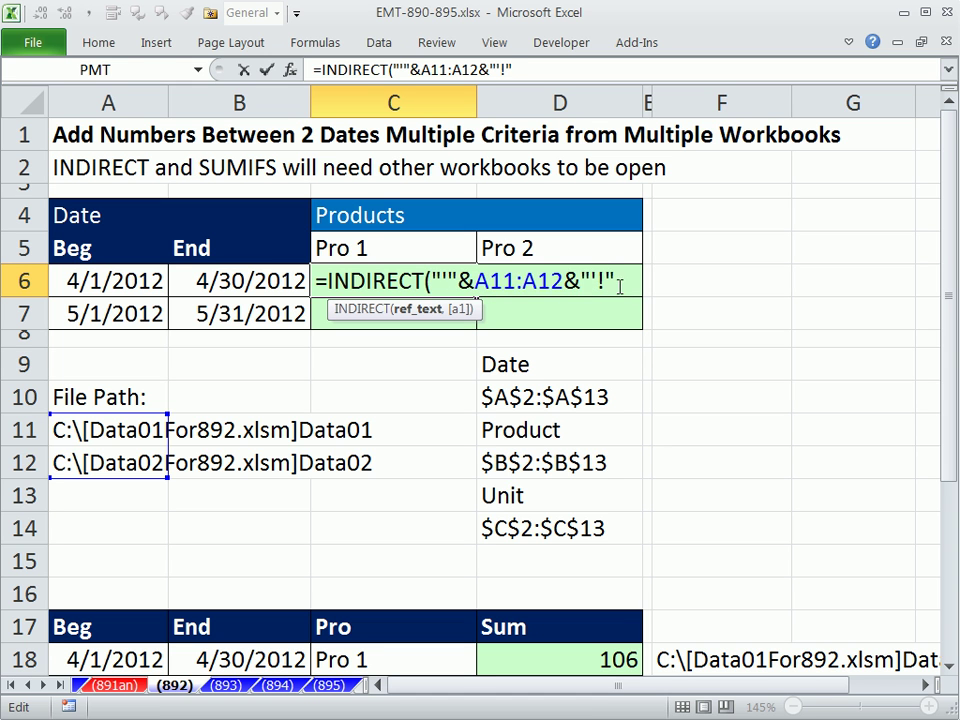
left_click_drag(620, 283, 431, 281)
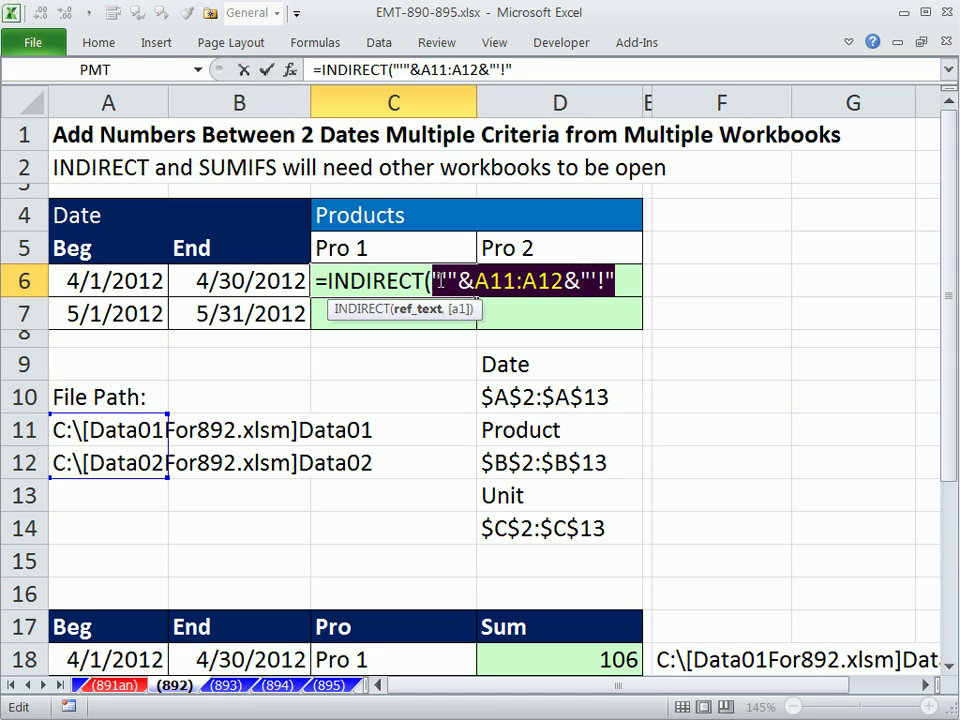
key("F9")
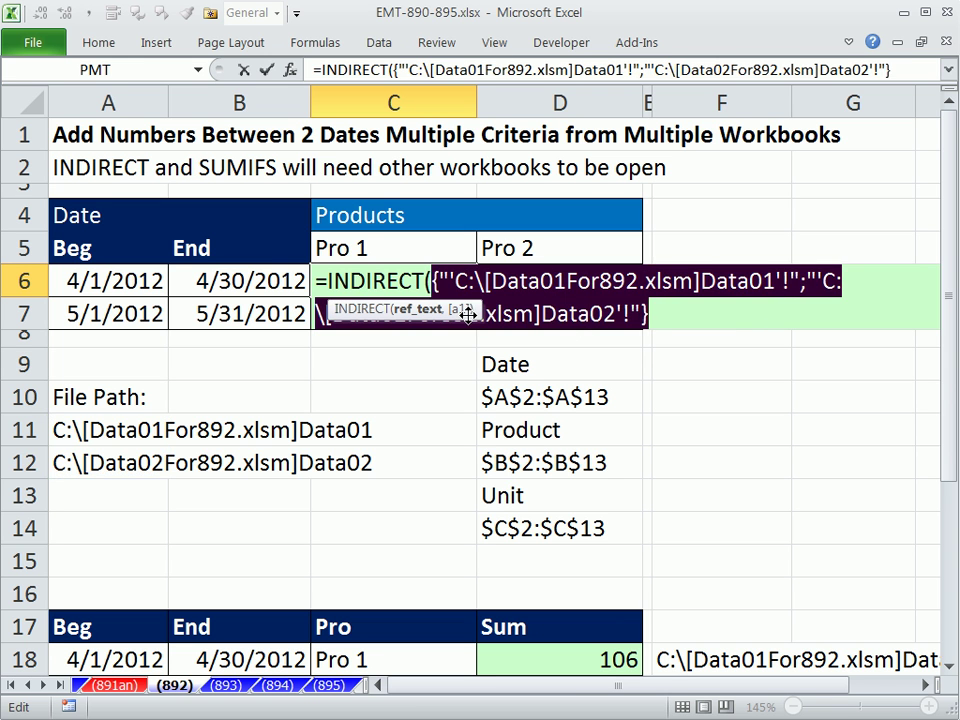
left_click_drag(503, 313, 543, 365)
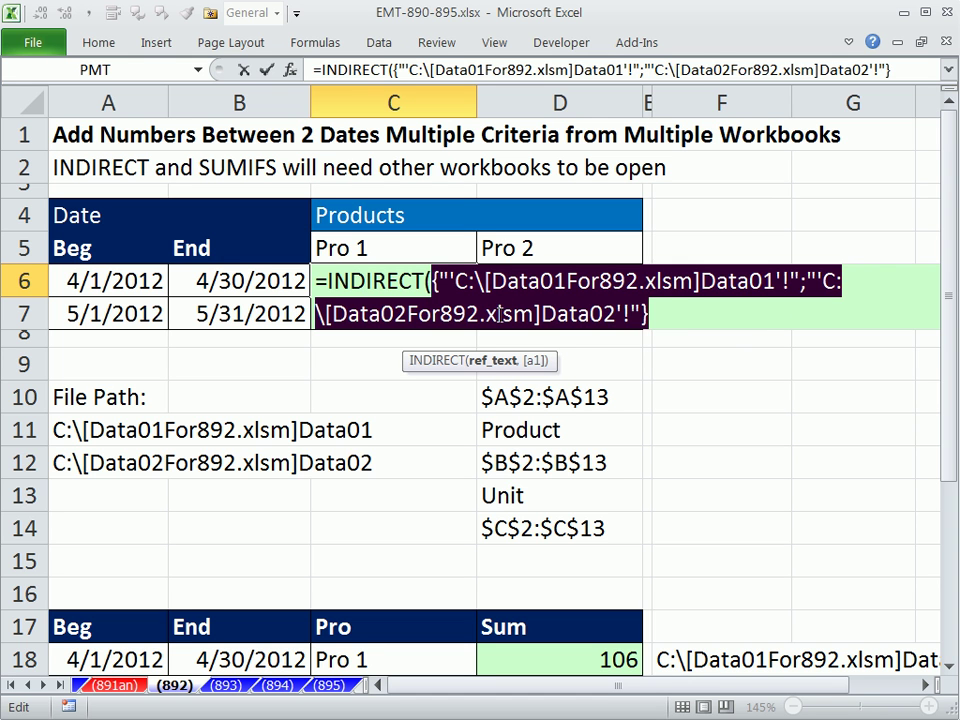
key("ctrl+z")
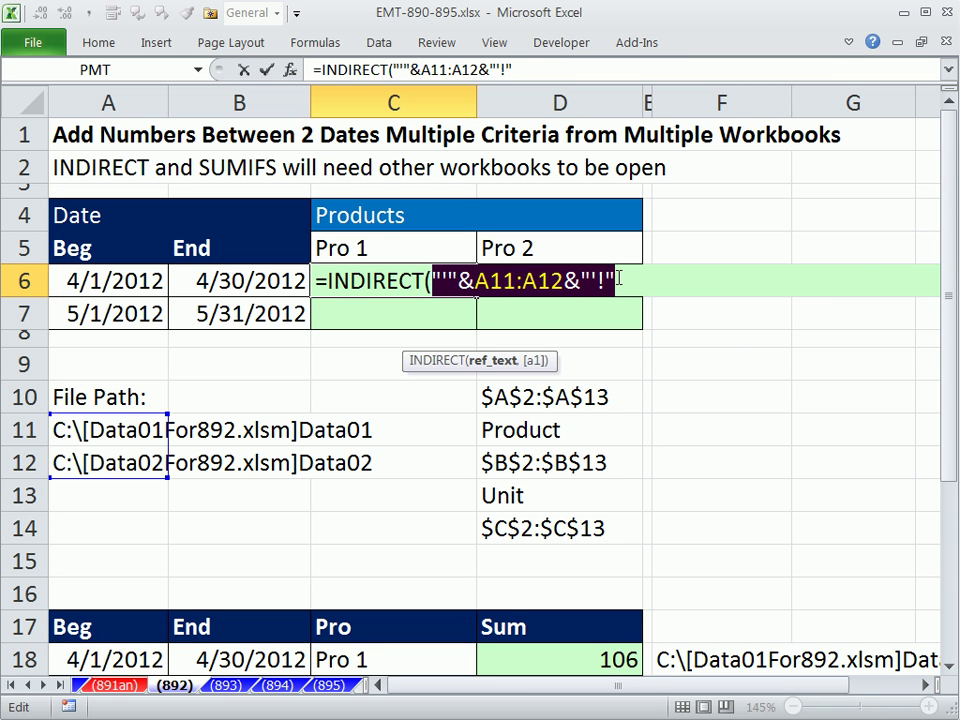
left_click(320, 283)
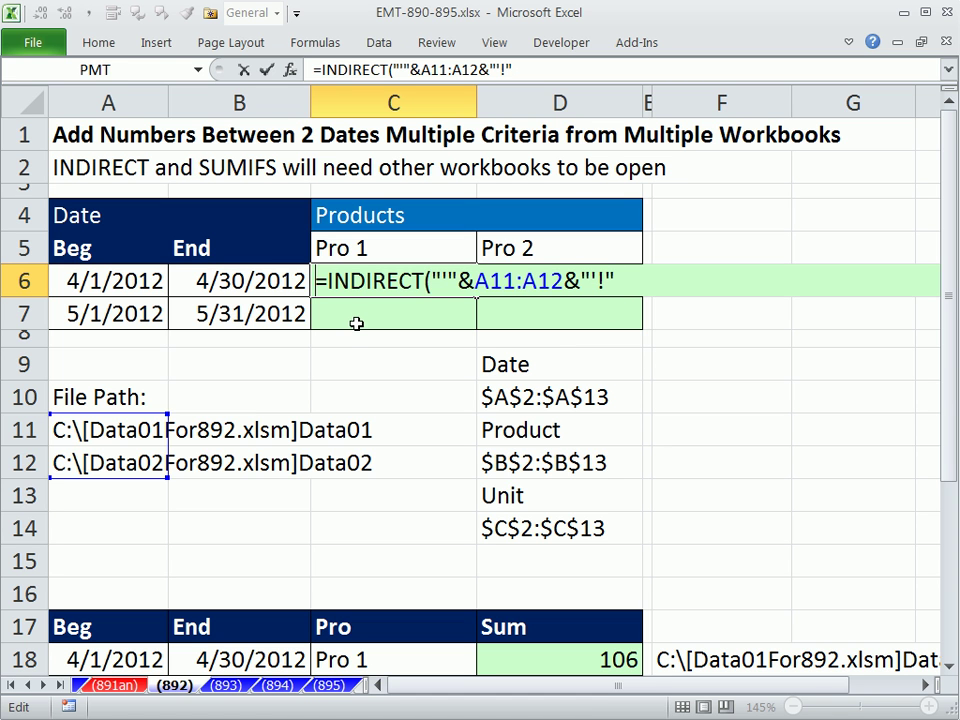
Keep C6's unfinished formula as text, check column C in Data02For892, and copy $C$2:$C$13 from D14.
left_click(512, 397)
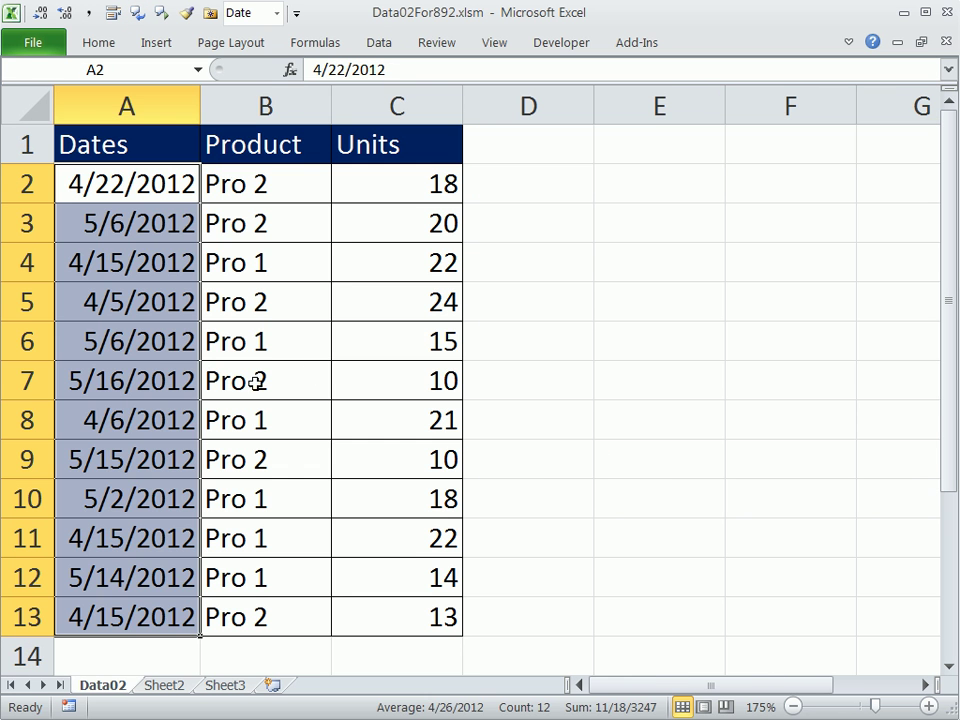
key("ctrl+Tab")
left_click_drag(347, 201, 453, 645)
key("ctrl+Tab")
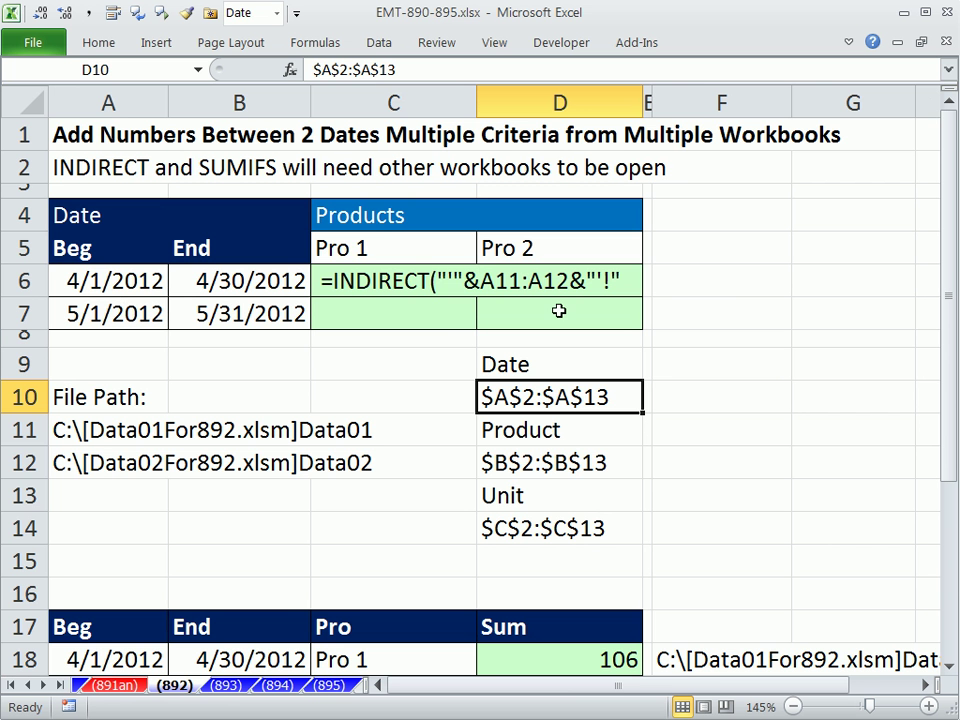
left_click(533, 524)
double_click(533, 524)
left_click_drag(482, 528, 664, 538)
key("ctrl+c")
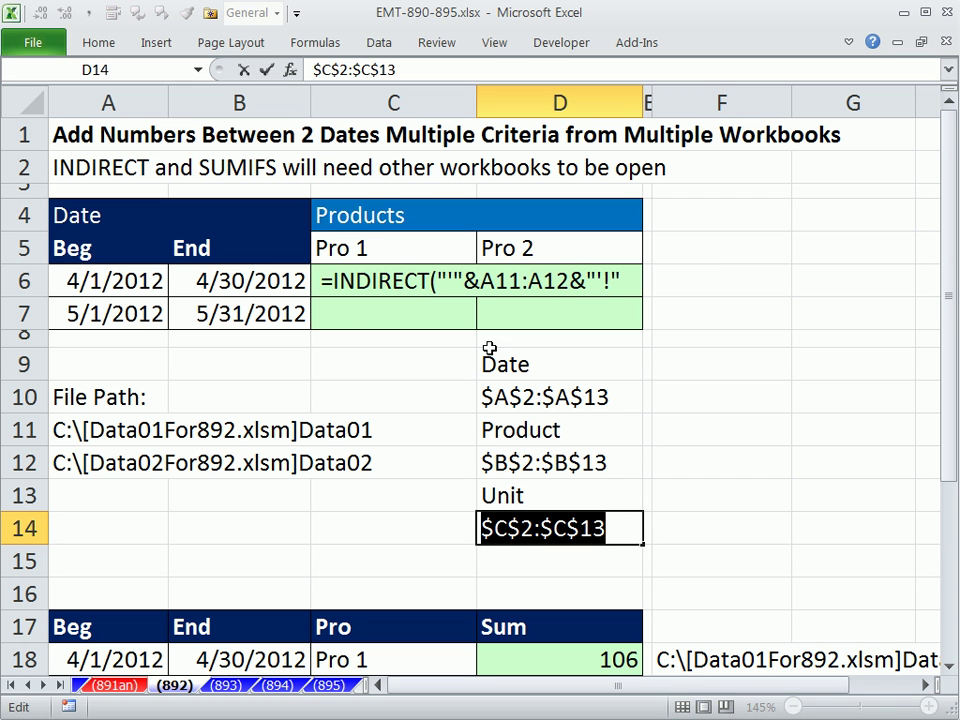
Append $C$2:$C$13 to C6's INDIRECT and verify with F9 that it returns both workbooks' unit values.
double_click(321, 281)
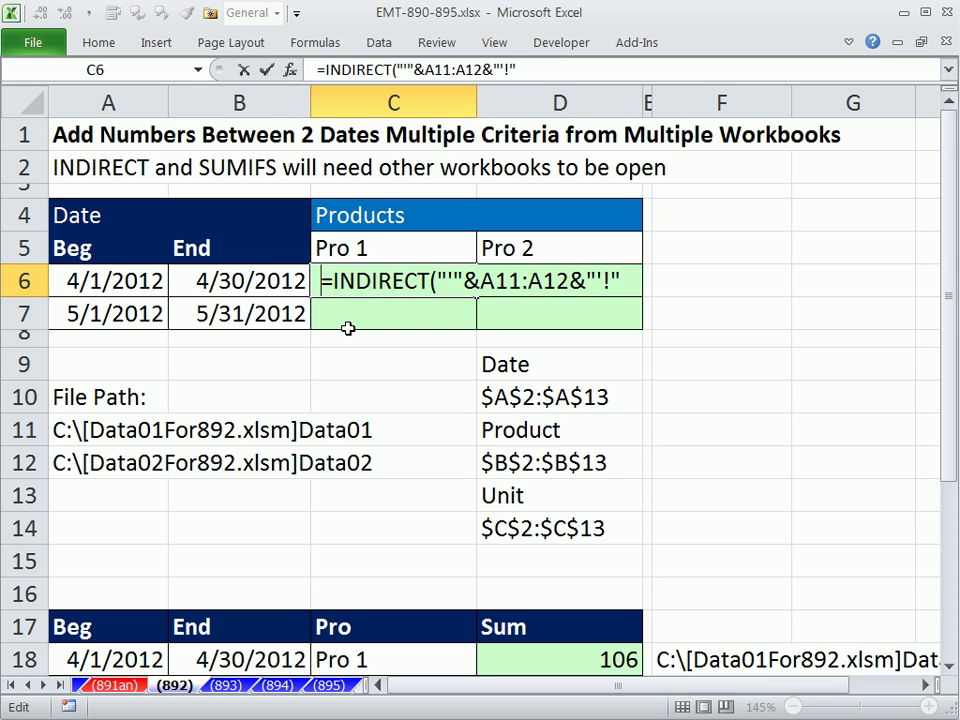
left_click(619, 281)
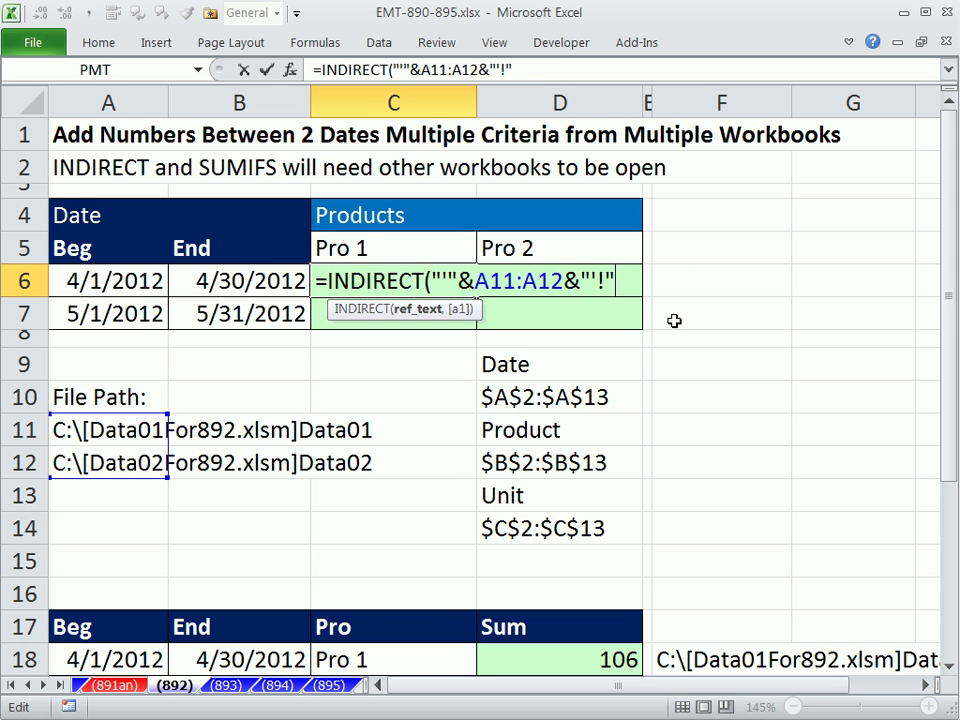
key("BackSpace")
key("ctrl+v")
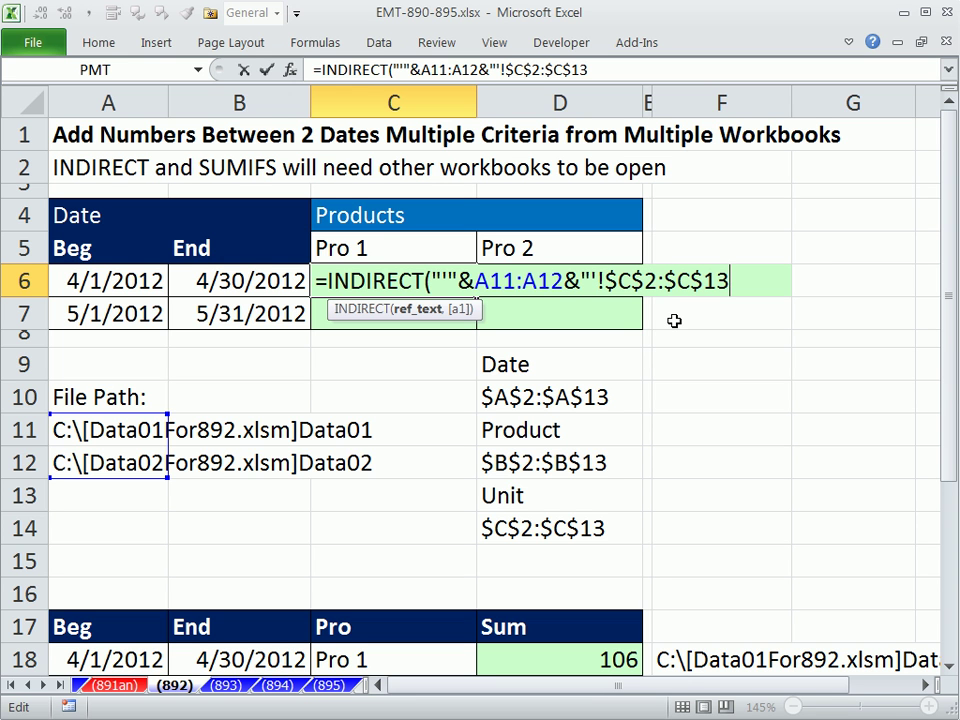
type("\")")
left_click_drag(431, 281, 740, 281)
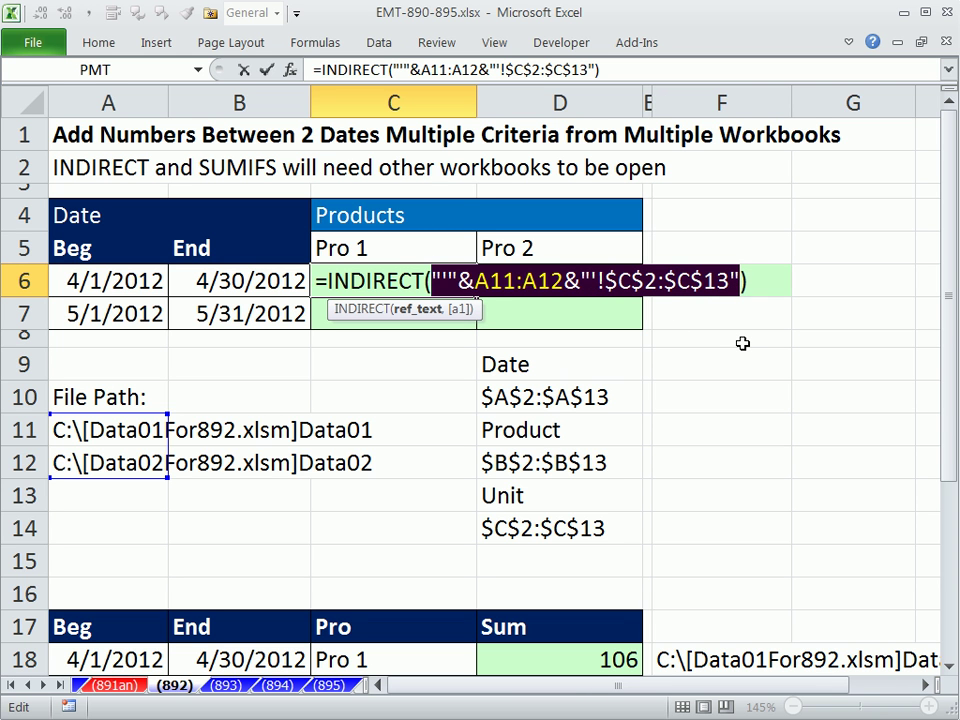
key("F9")
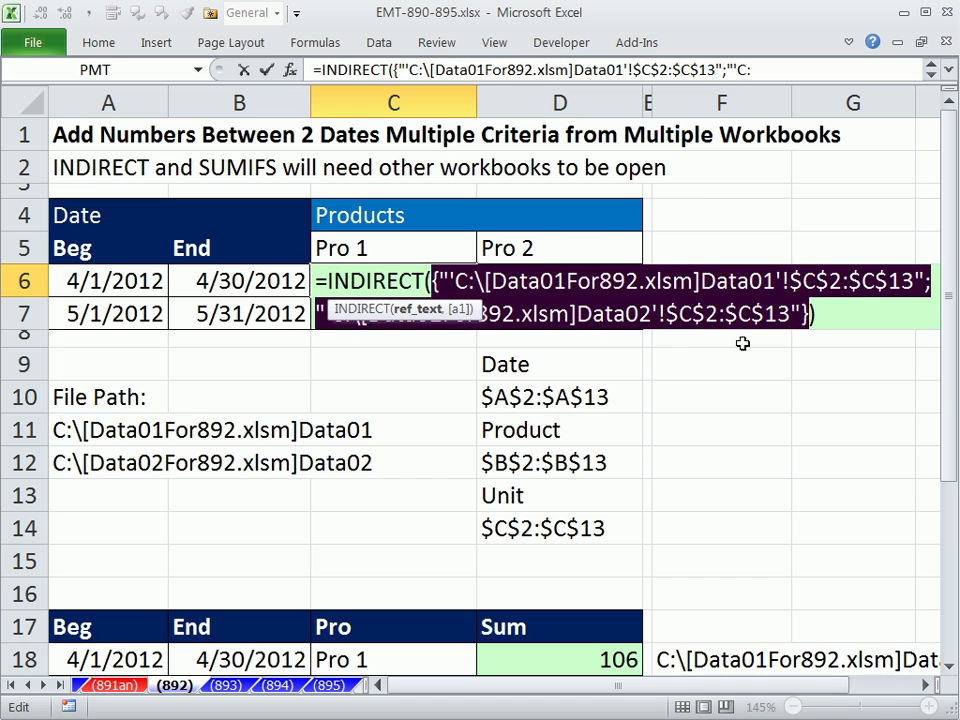
key("ctrl+z")
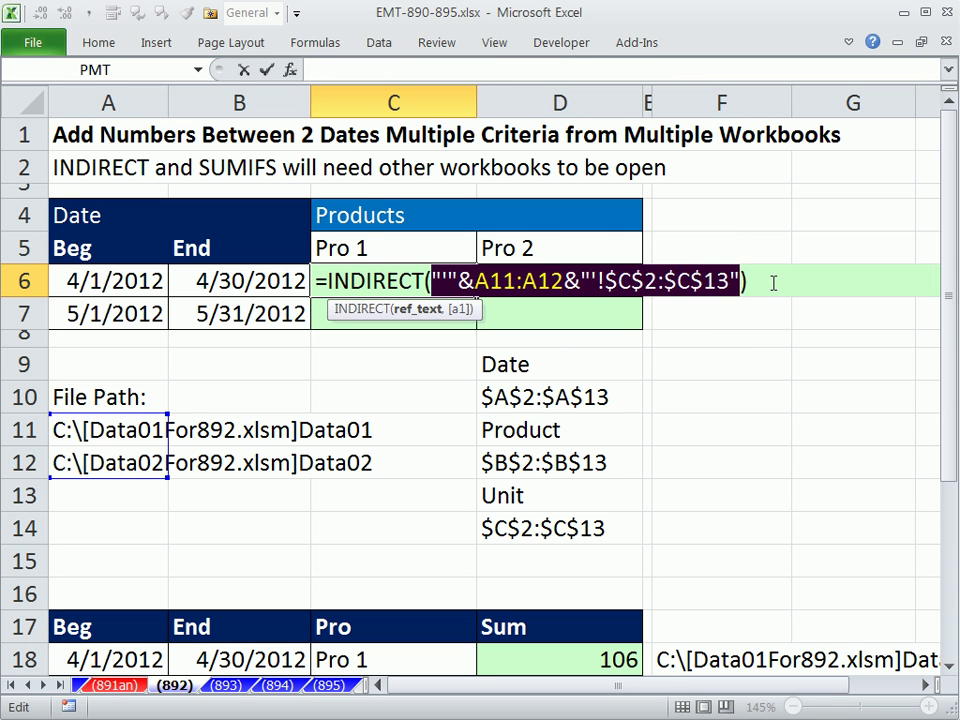
left_click_drag(773, 283, 330, 283)
key("F9")
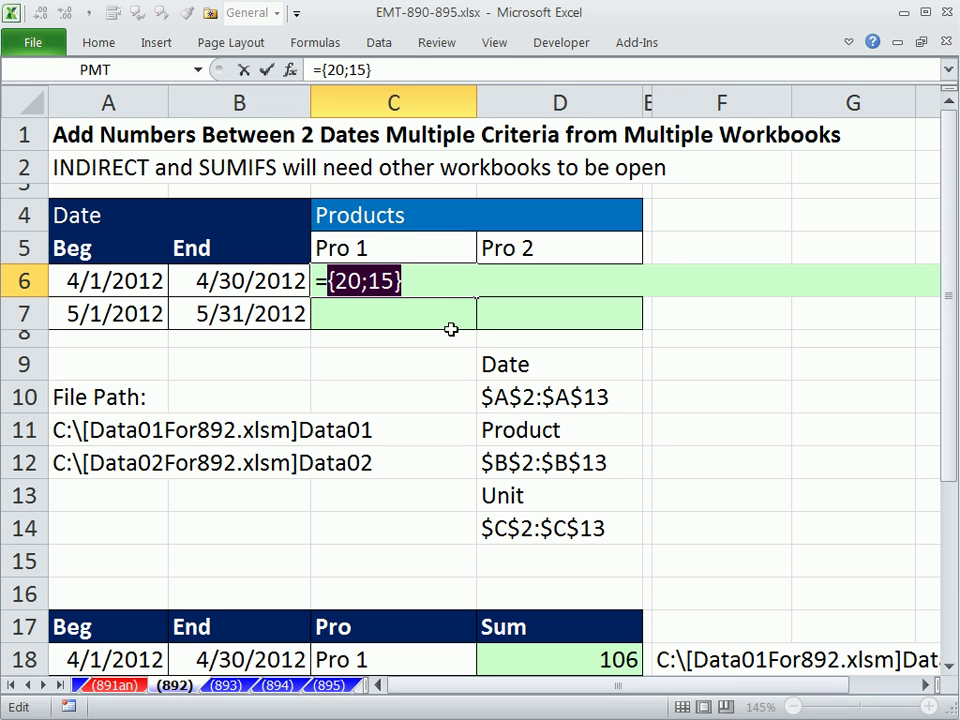
key("ctrl+z")
key("ctrl+c")
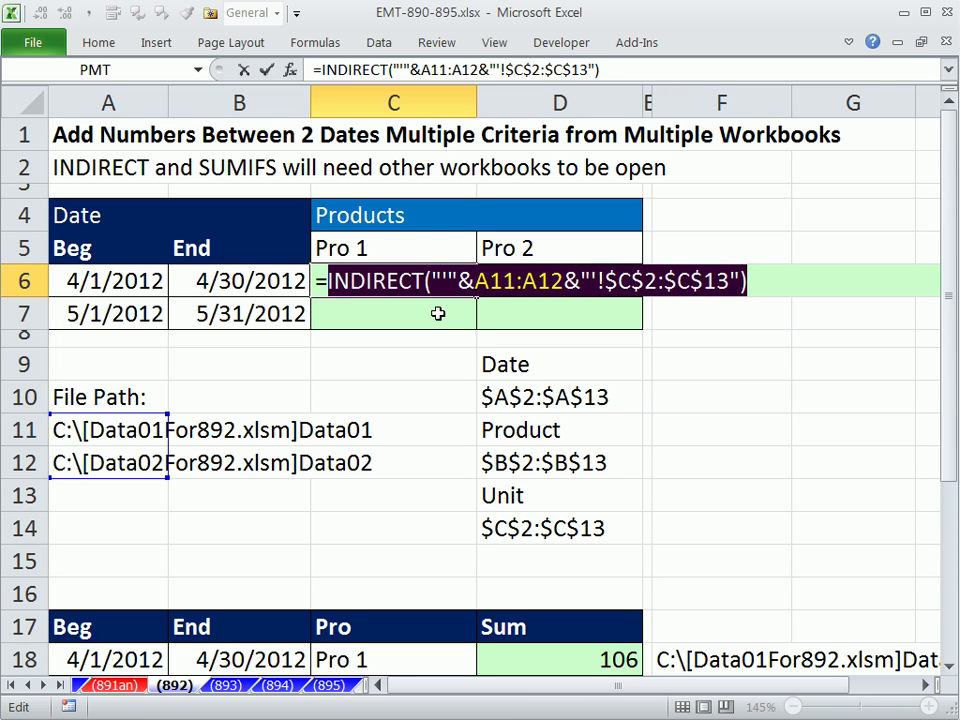
Wrap the INDIRECT in SUMIFS( so it becomes the sum range.
left_click(329, 281)
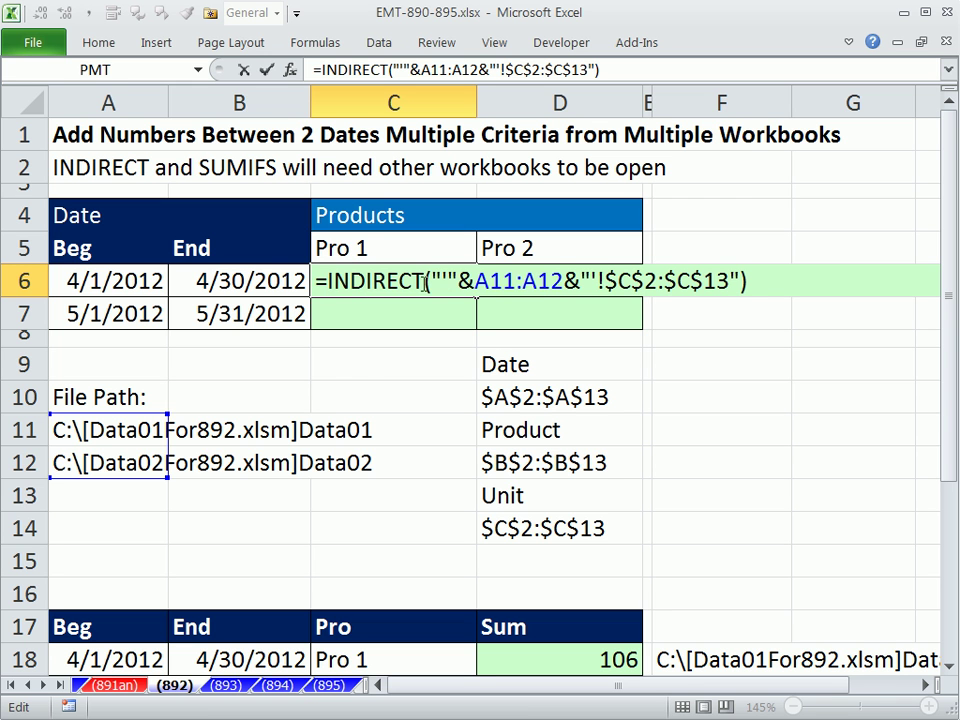
type("sumif")
key("Down")
key("Tab")
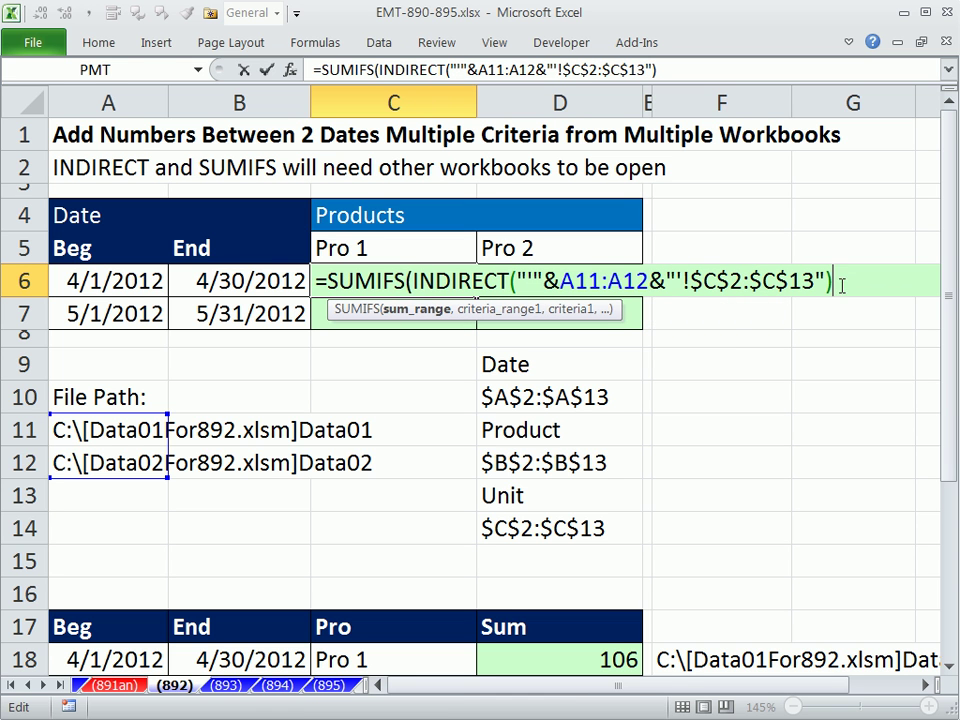
Add both workbooks' $A$2:$A$13 date range to the SUMIFS with criterion ">="&$A6.
type(",")
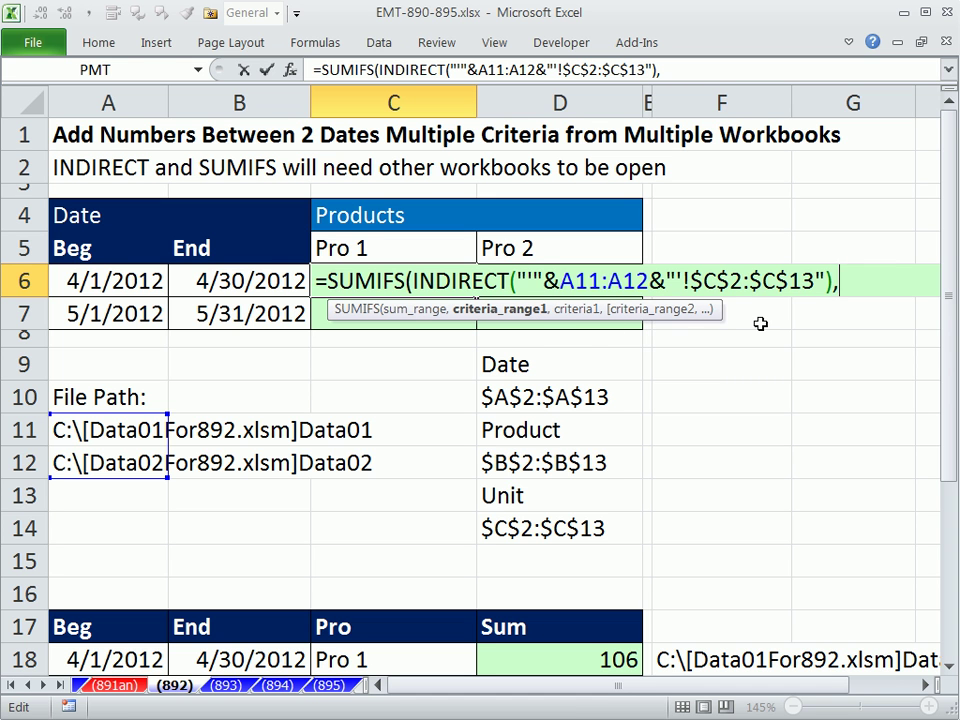
key("ctrl+v")
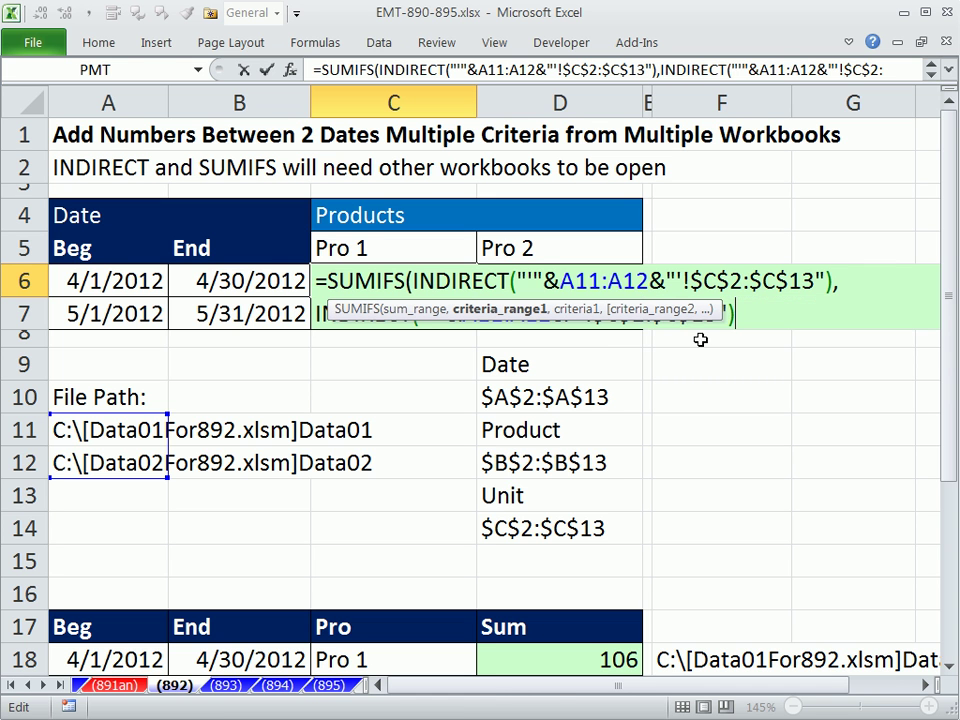
left_click_drag(716, 318, 716, 366)
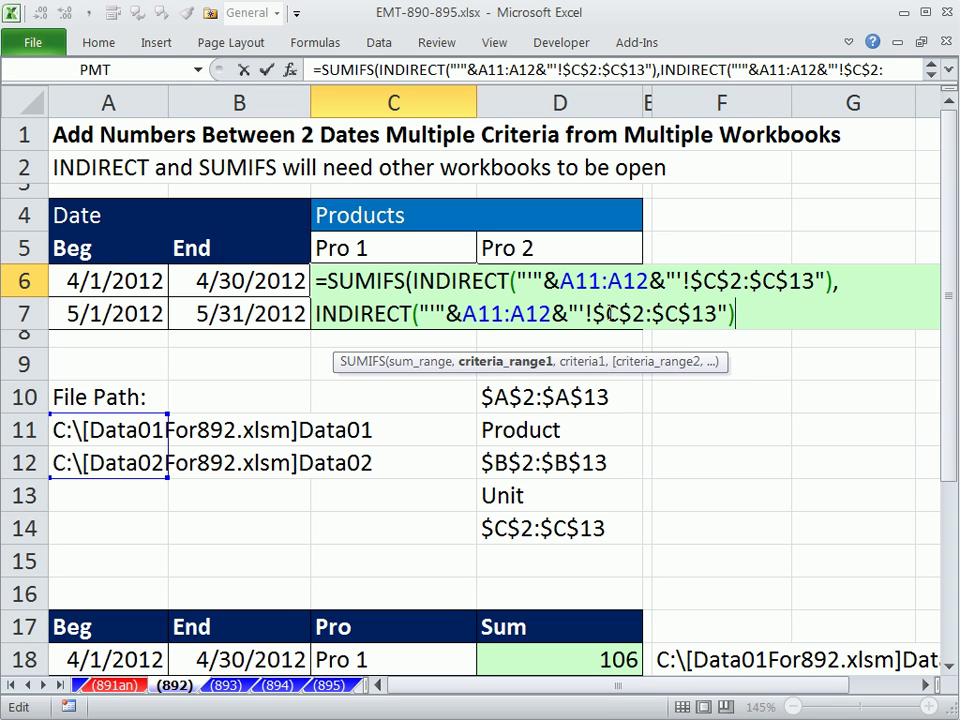
left_click_drag(607, 315, 683, 314)
type("A11:A")
left_click(748, 318)
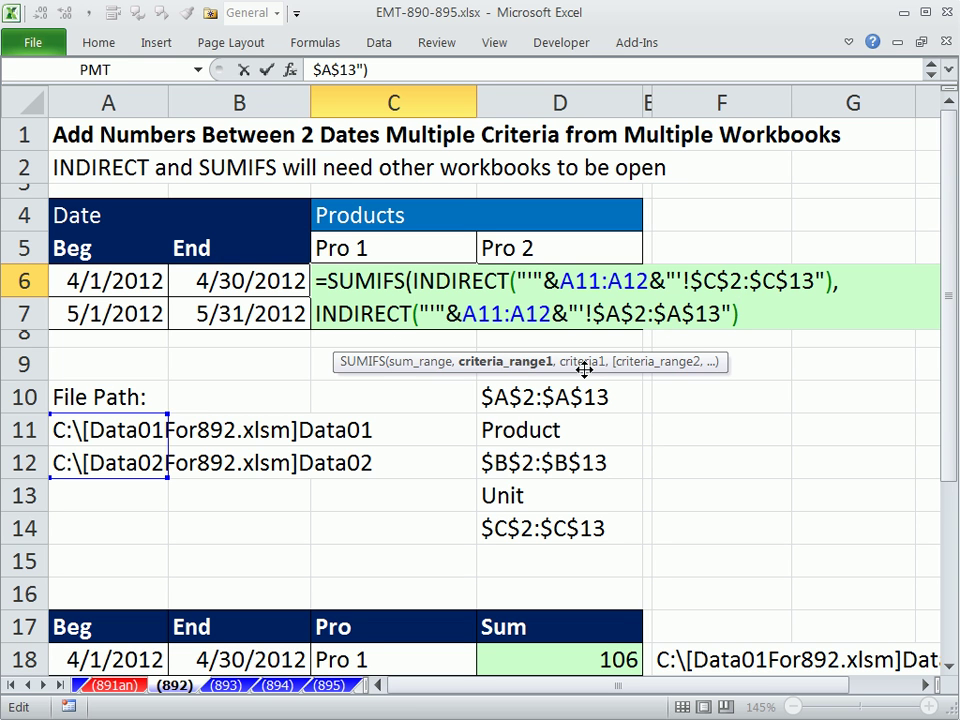
type(",")
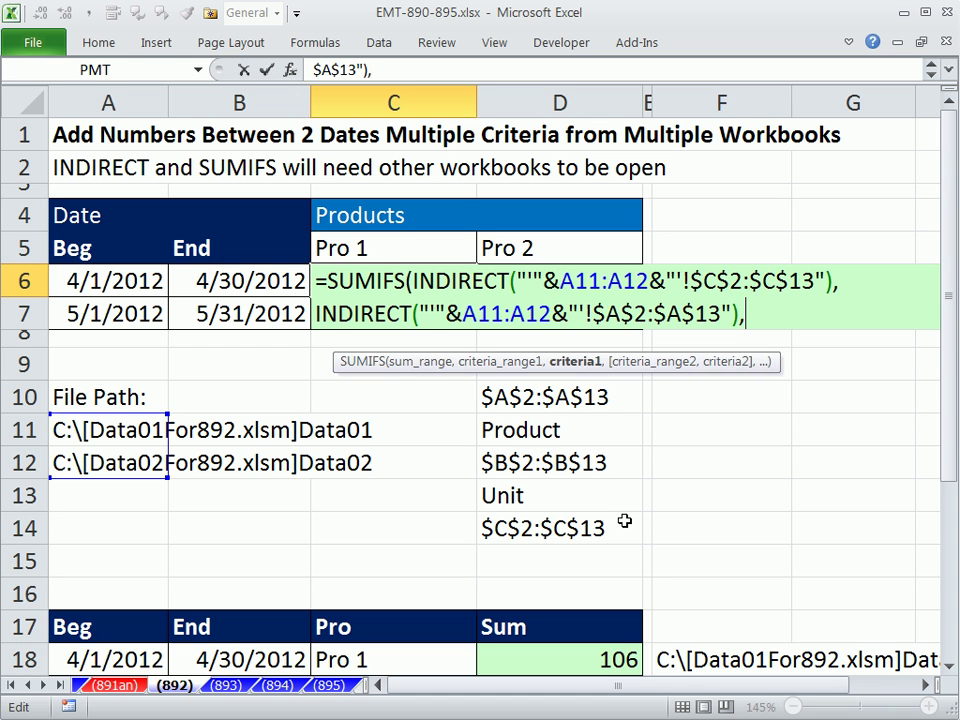
type("\">=")
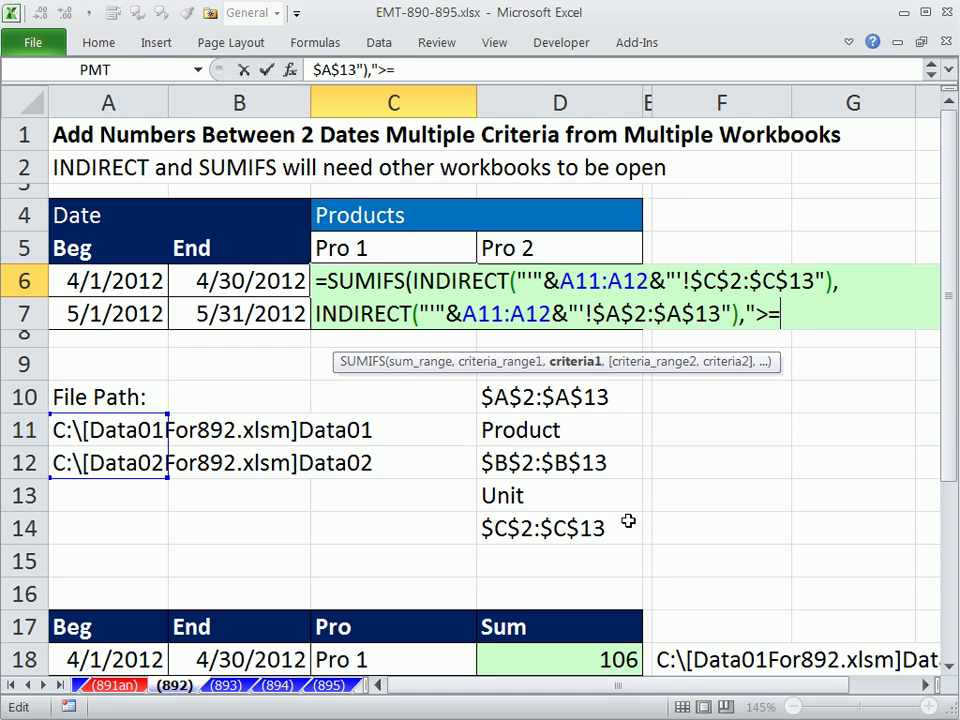
type("\"&")
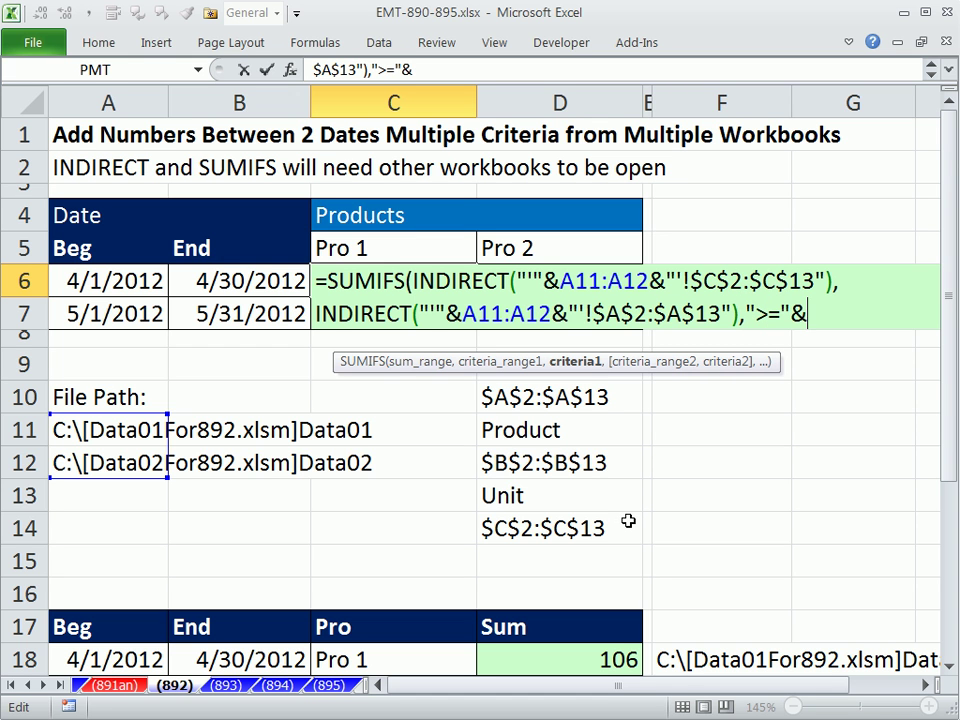
left_click(115, 283)
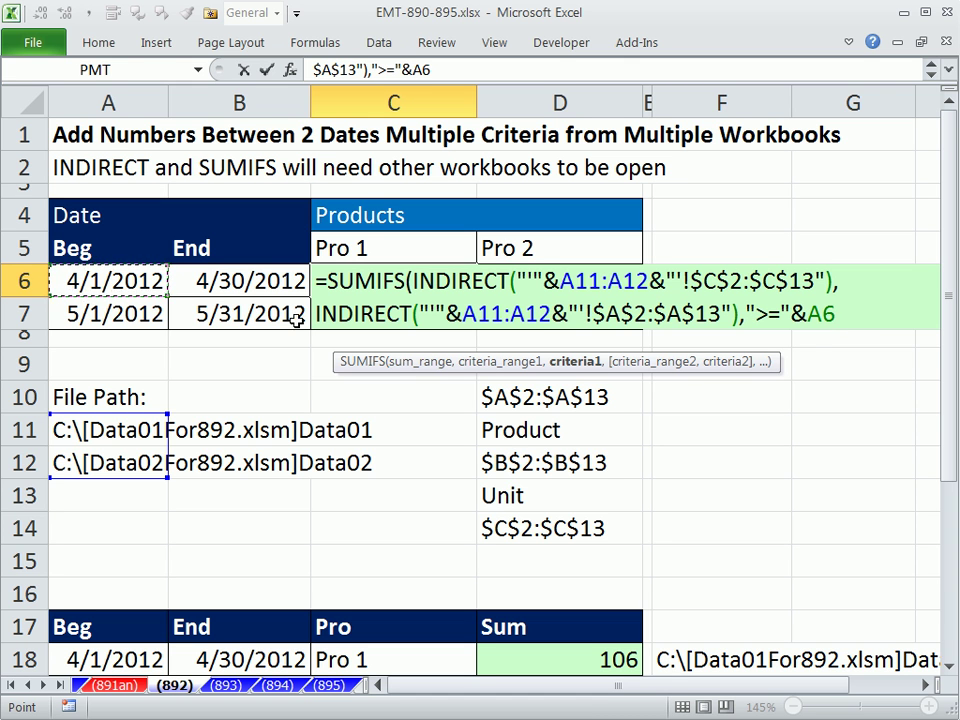
key("F4")
key("F4")
key("F4")
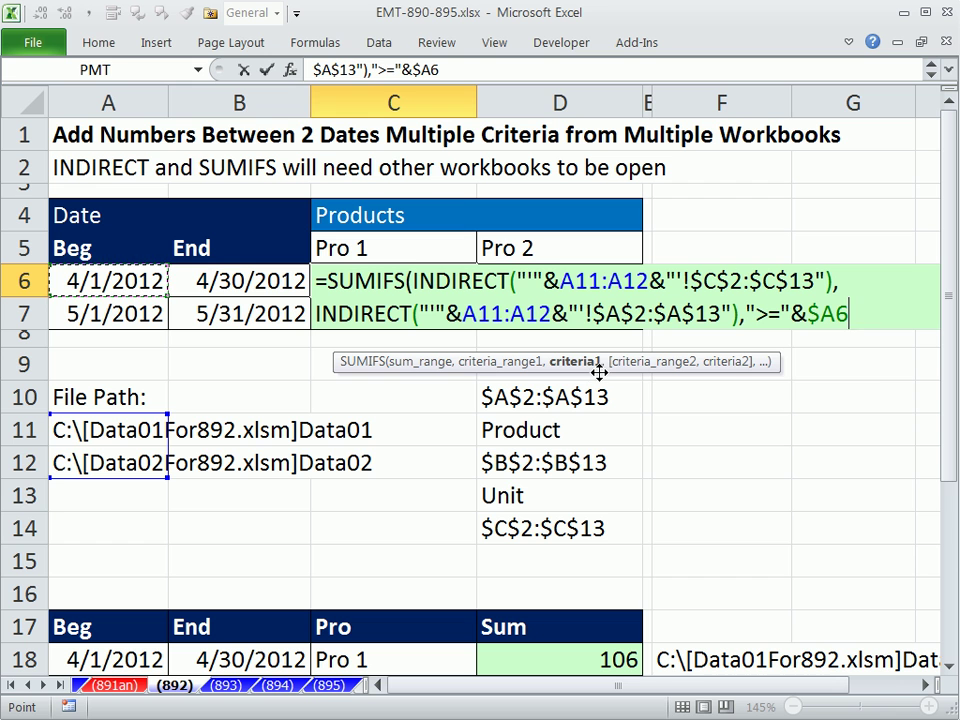
Add a second $A$2:$A$13 date criteria range with criterion "<="&$B6 for the End date.
type(",")
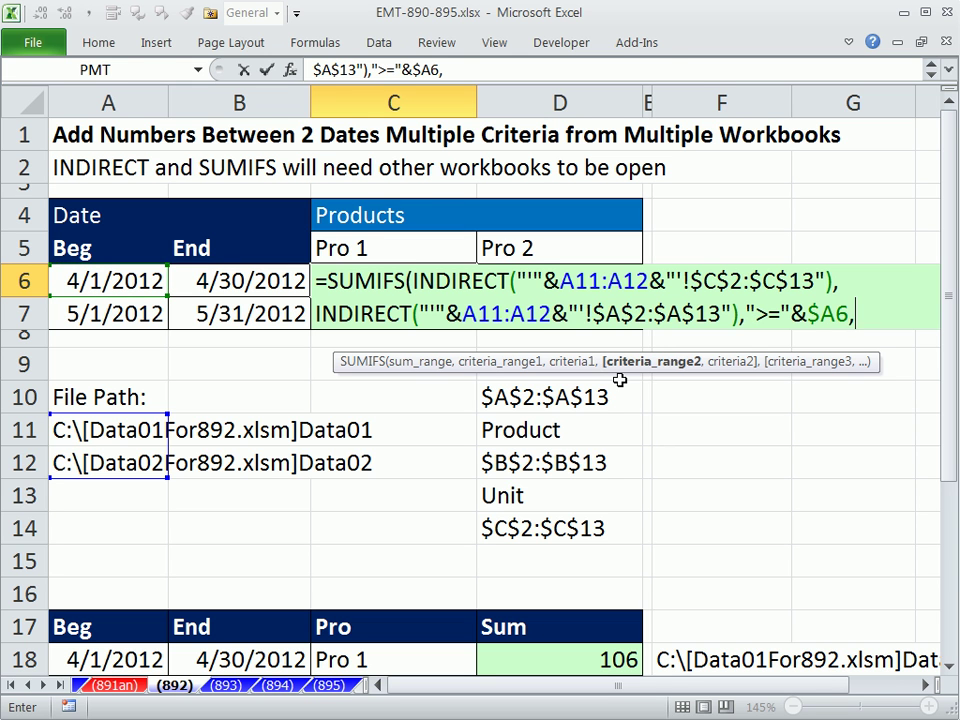
key("ctrl+v")
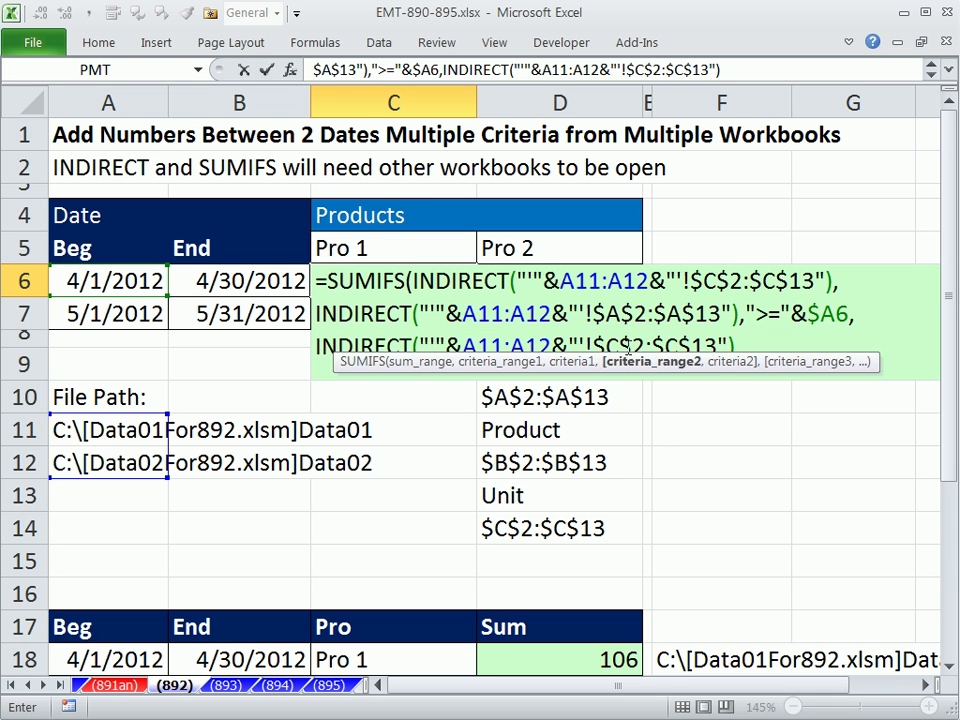
left_click_drag(606, 346, 681, 346)
type("A11:A")
key("End")
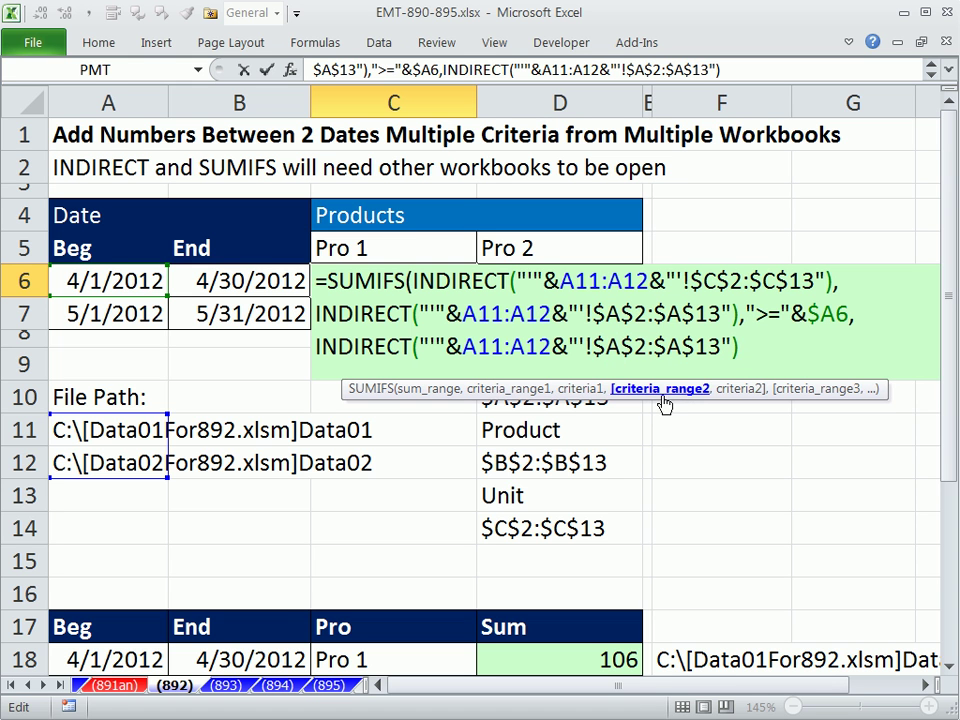
type(",")
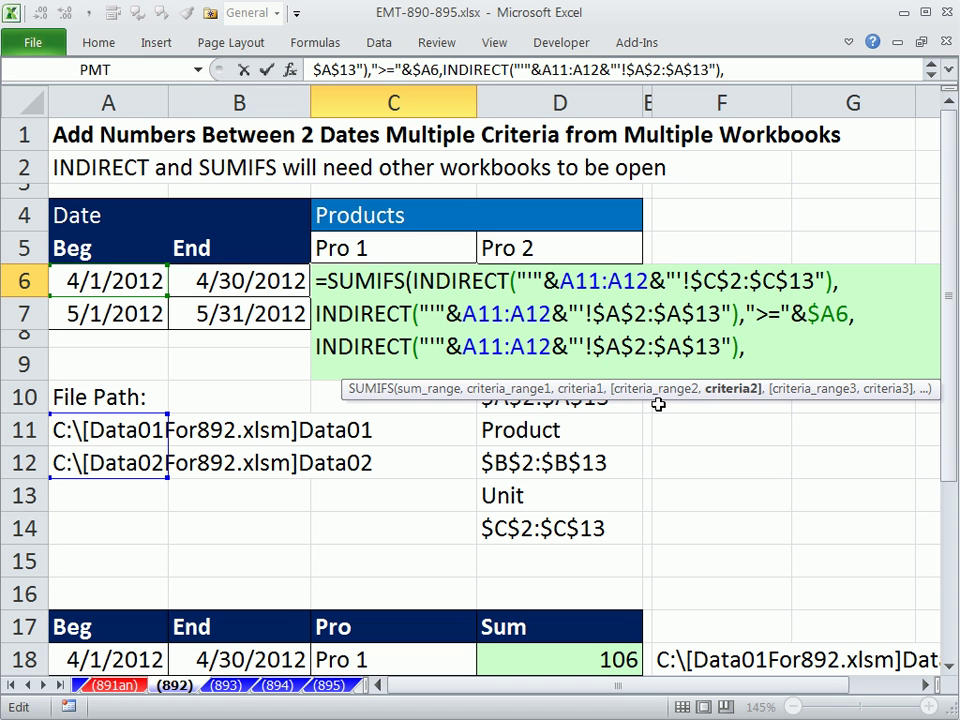
type("\"<=\"&")
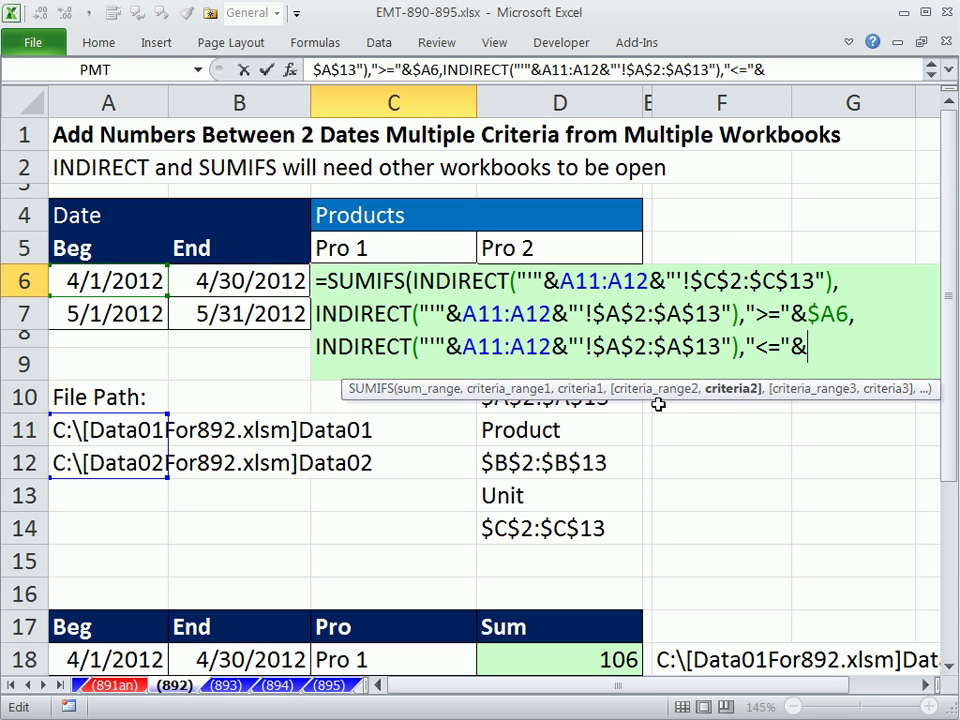
left_click(241, 281)
key("F4")
key("F4")
key("F4")
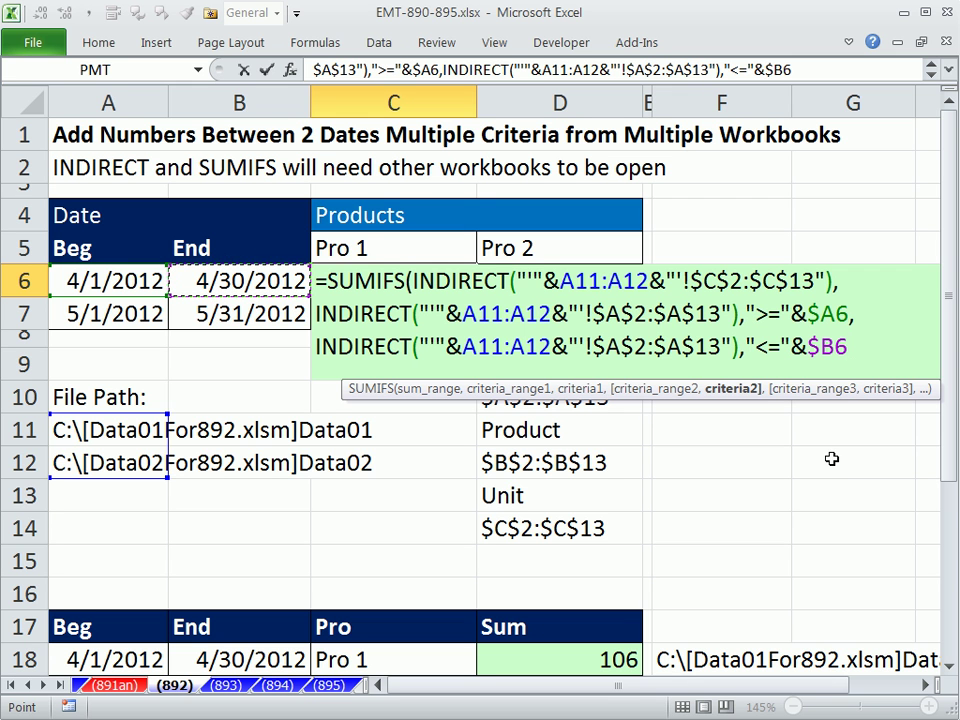
type(",")
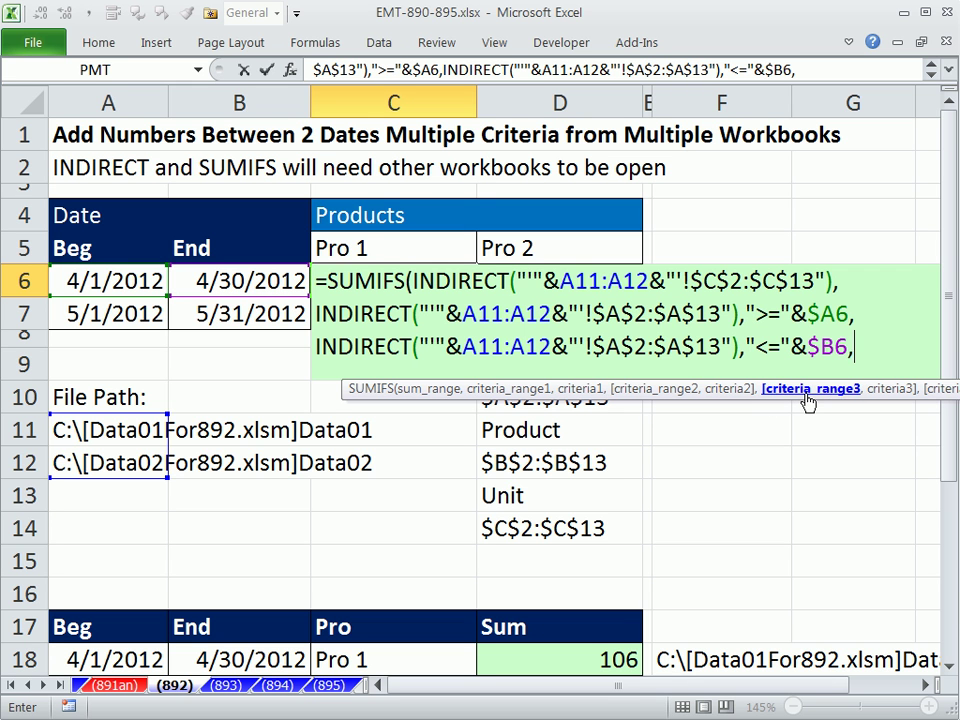
Add the $B$2:$B$13 product range with criterion C$5 and close the SUMIFS parenthesis.
left_click_drag(799, 396, 684, 437)
key("ctrl+v")
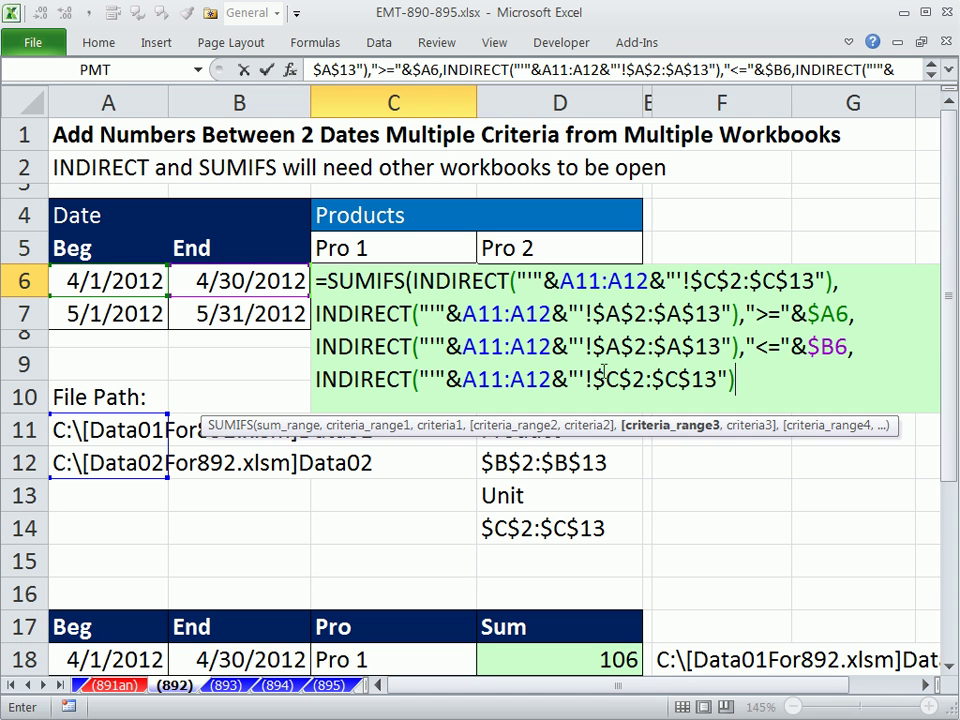
left_click_drag(609, 378, 620, 379)
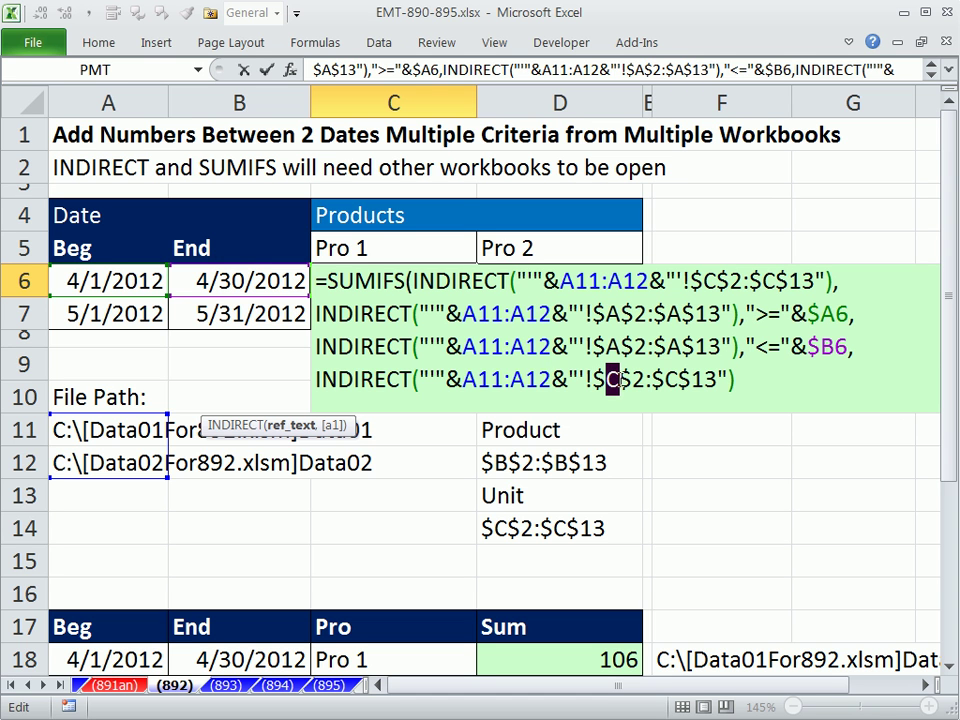
type("B")
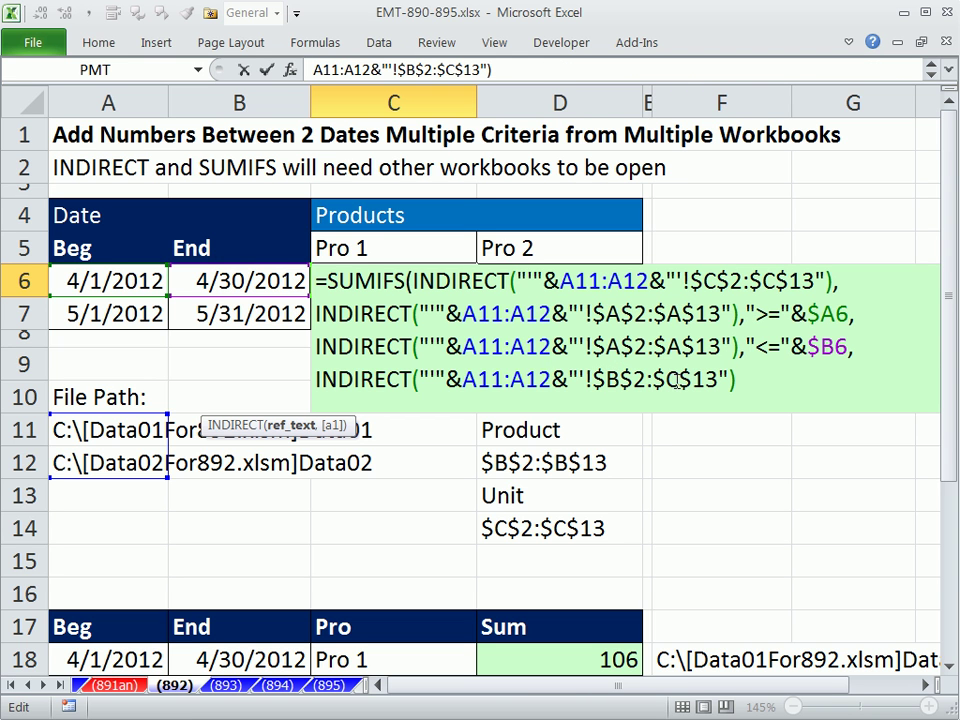
left_click_drag(680, 379, 665, 379)
type("B")
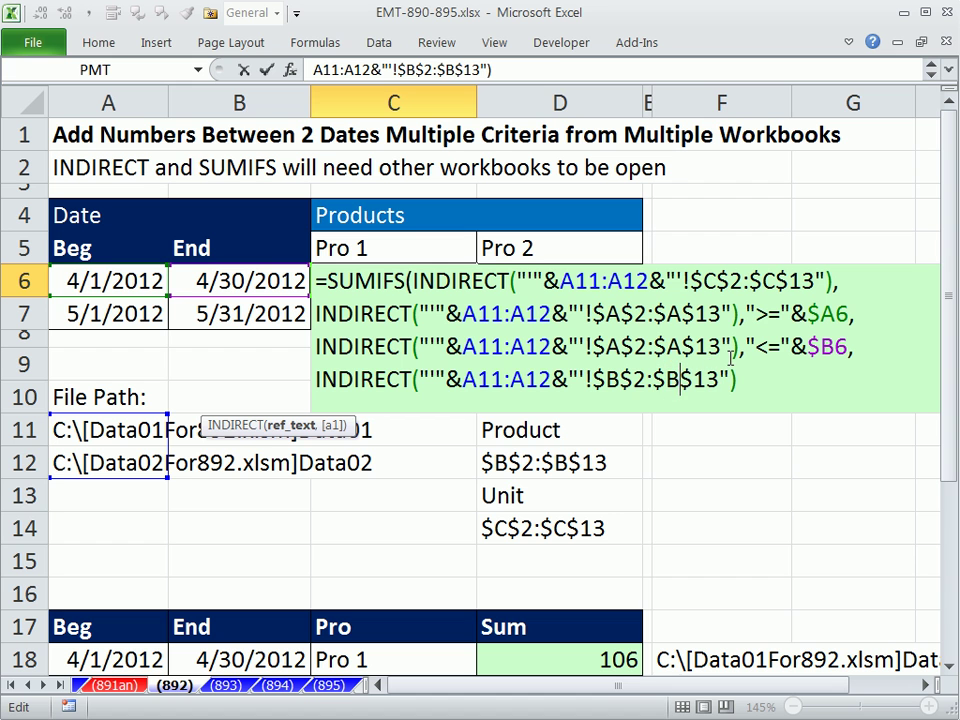
left_click(757, 384)
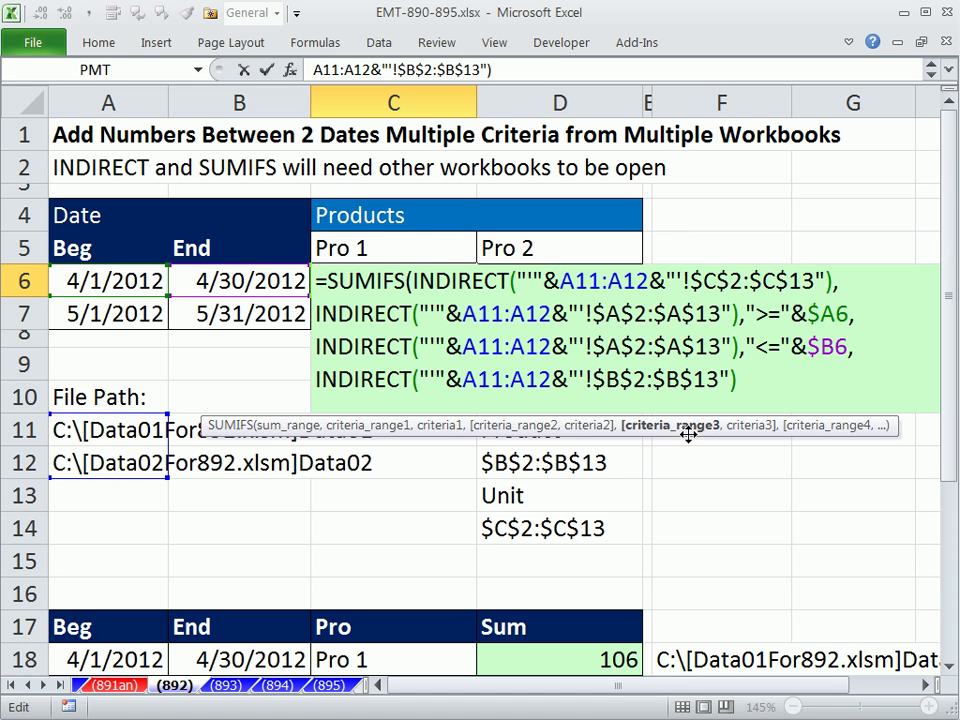
type(",")
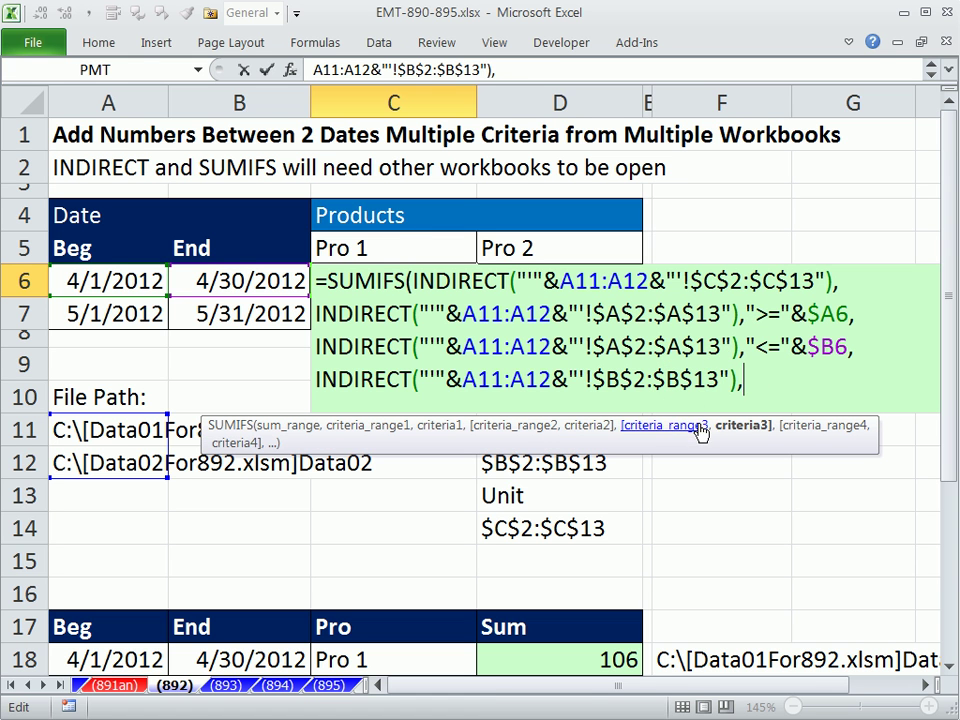
left_click(407, 245)
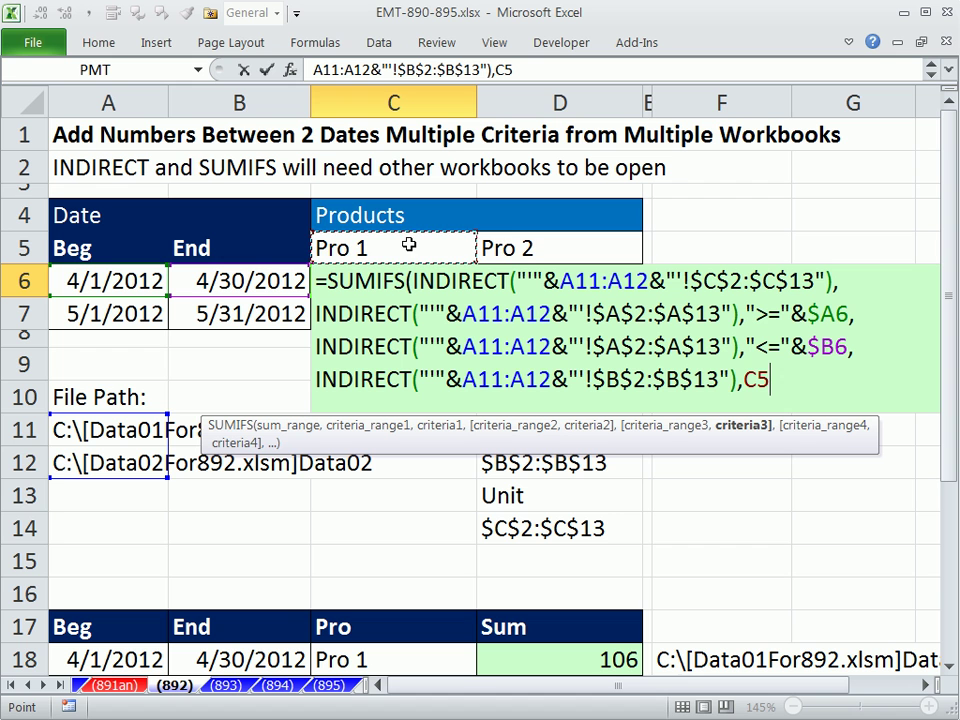
key("F4")
key("F4")
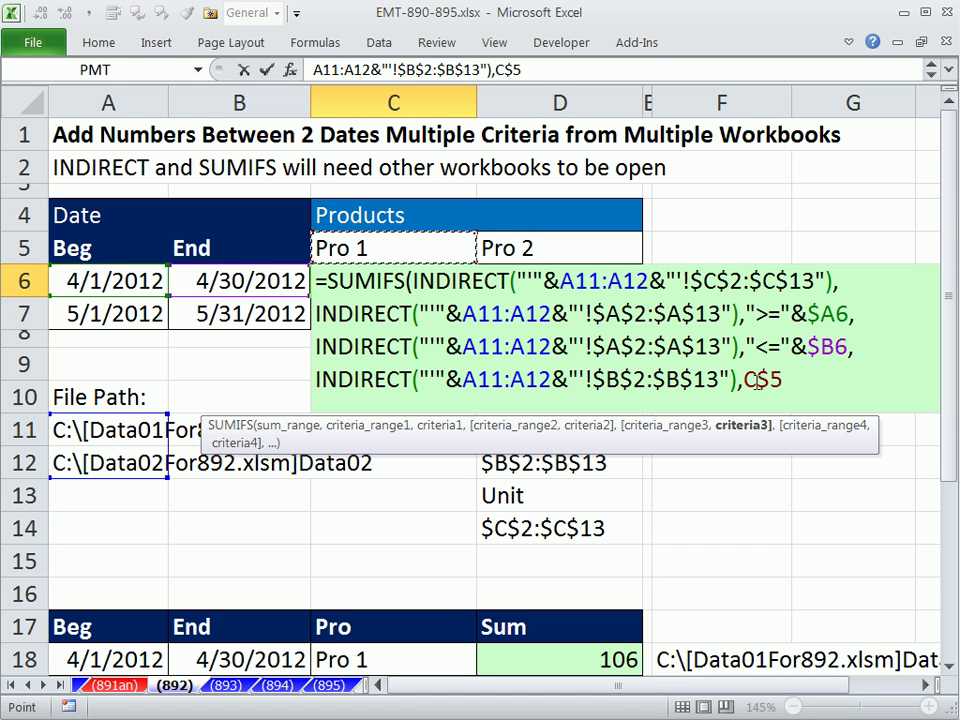
type(")")
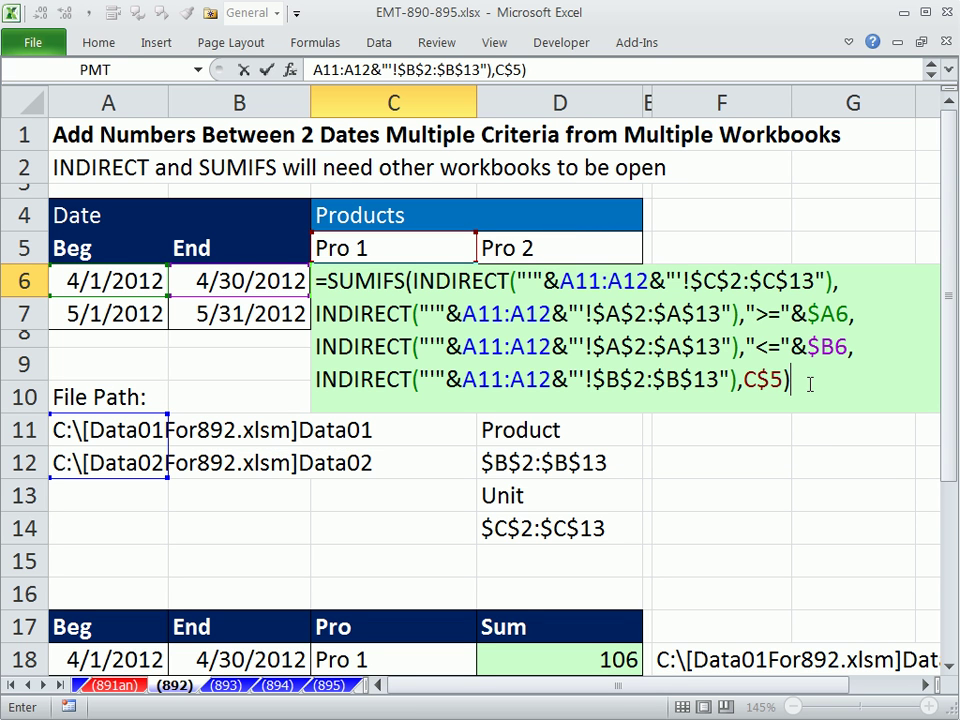
left_click_drag(792, 380, 201, 247)
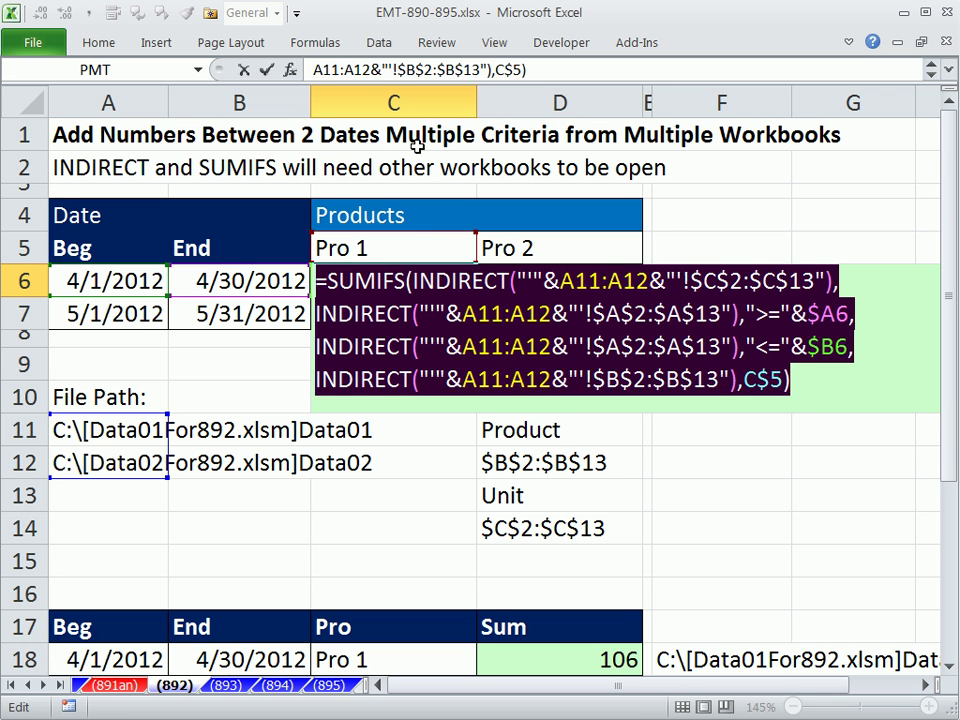
Preview the {41;65} results with F9, then wrap the SUMIFS in SUMPRODUCT so C6 returns 106.
key("F9")
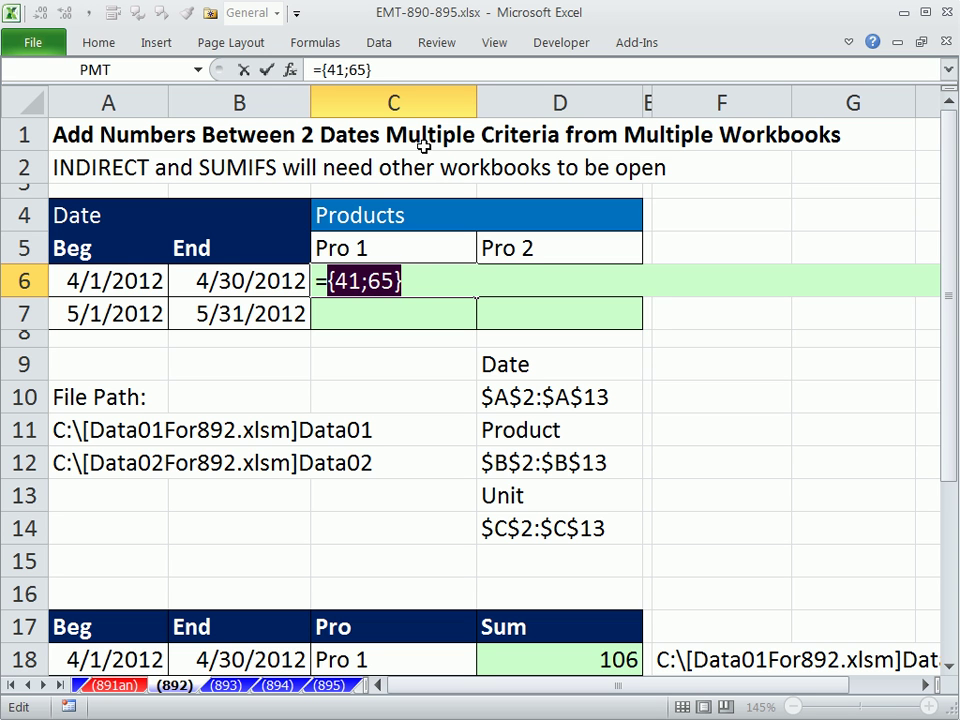
key("ctrl+z")
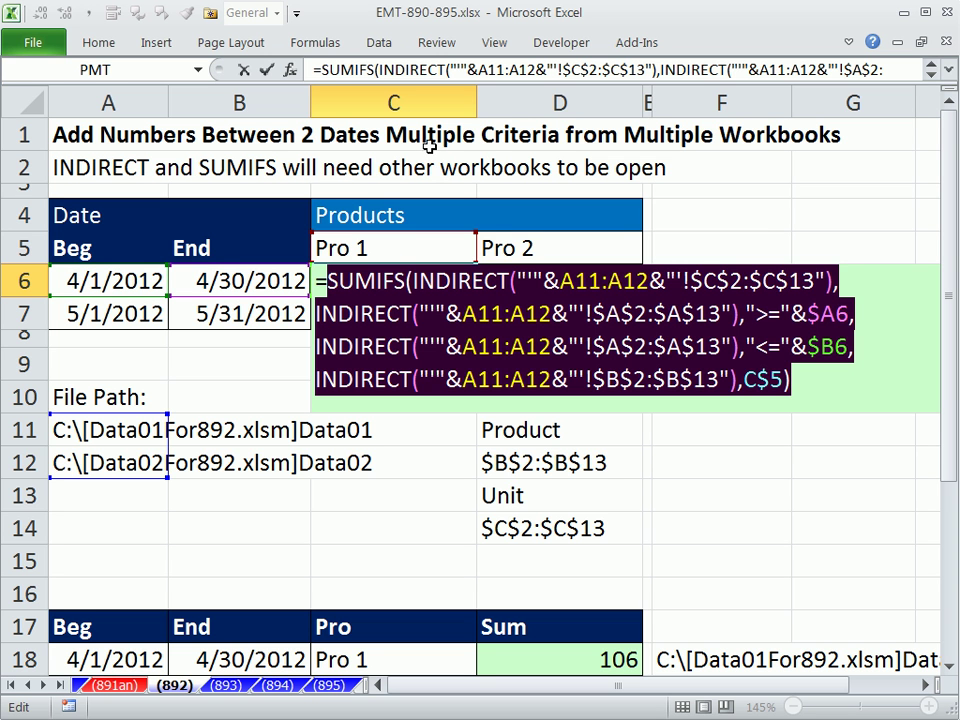
left_click(323, 284)
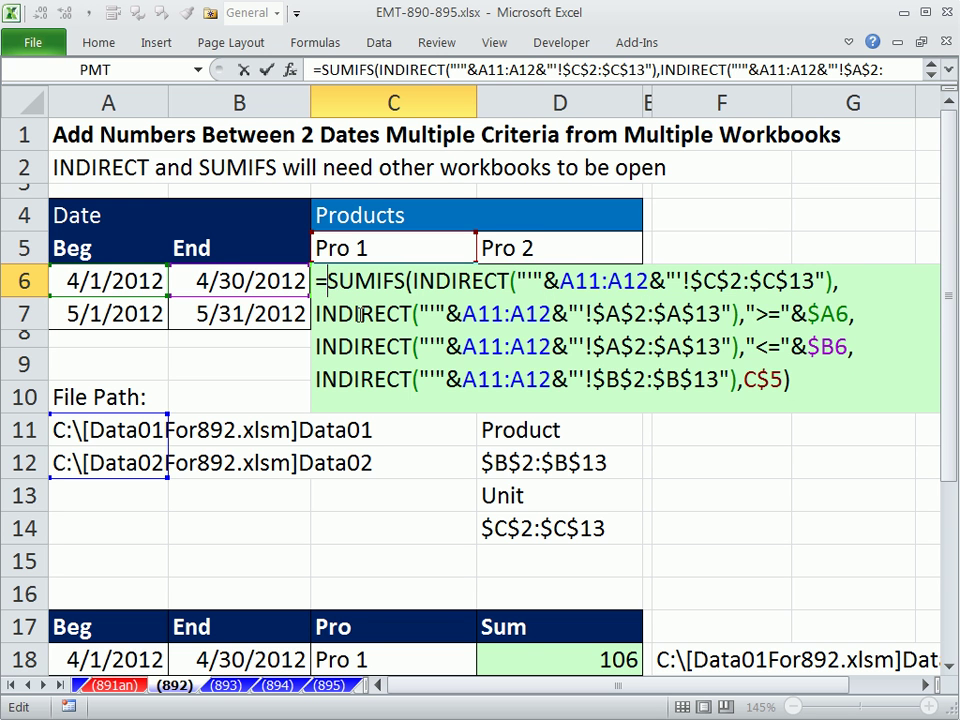
type("sump")
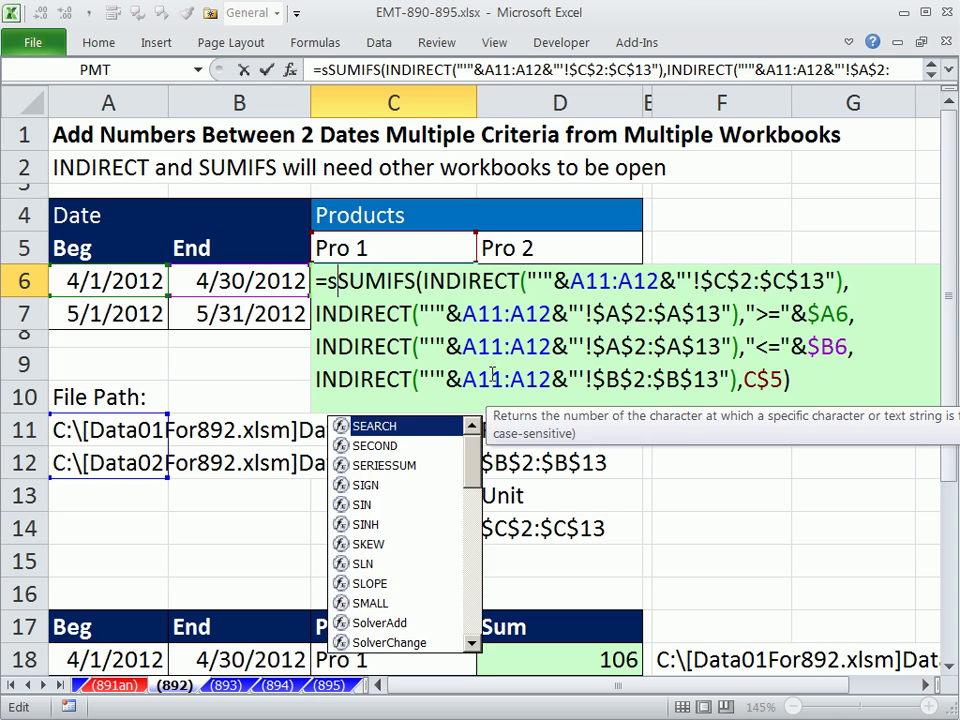
key("Tab")
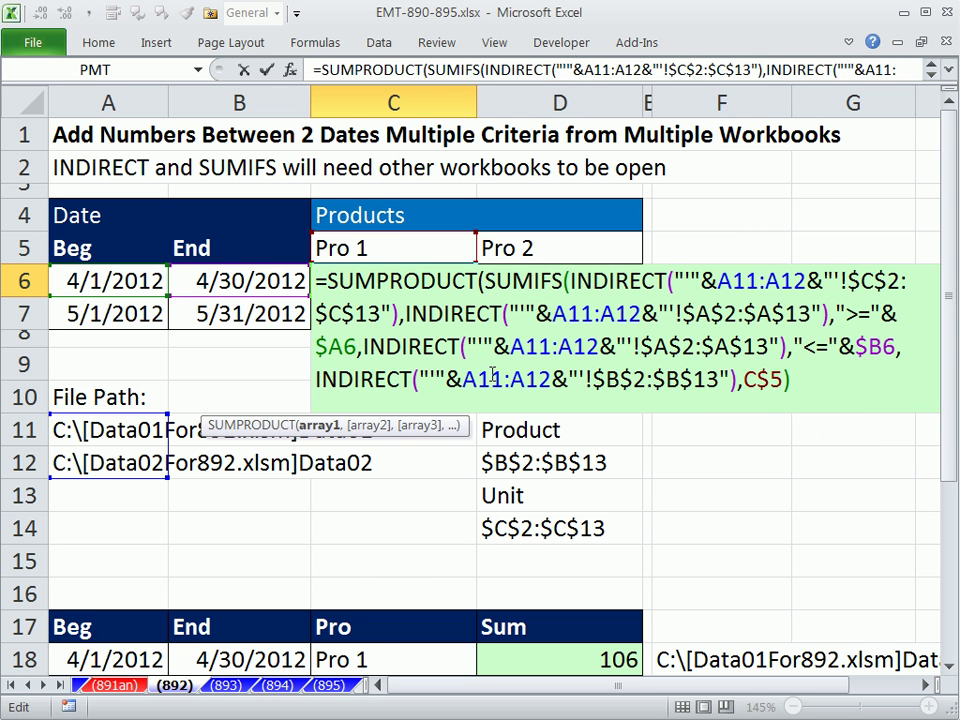
type(")")
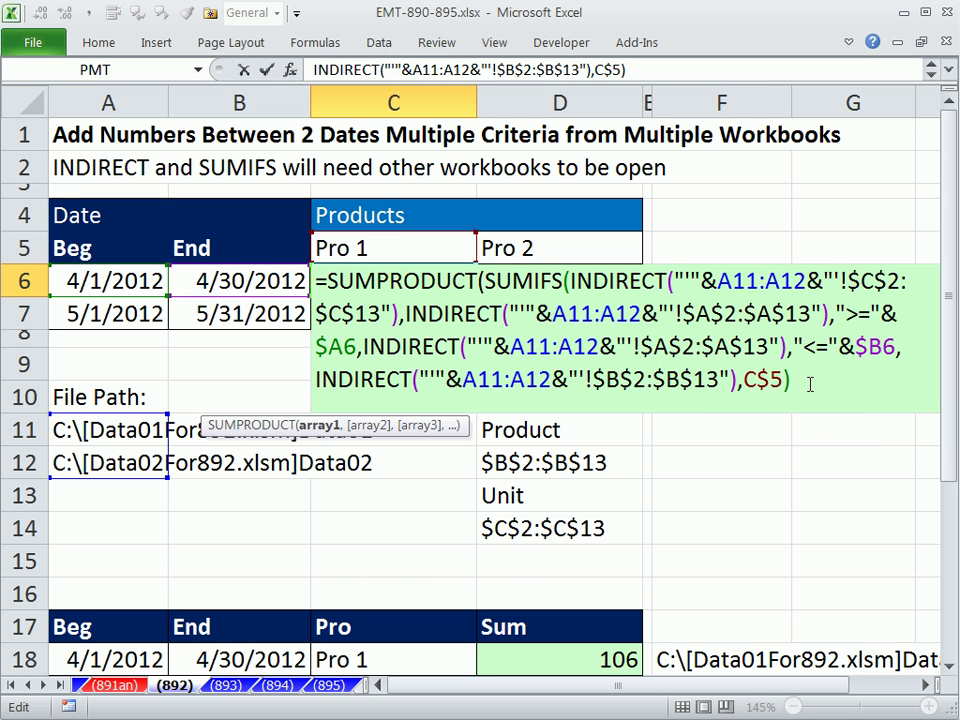
key("Return")
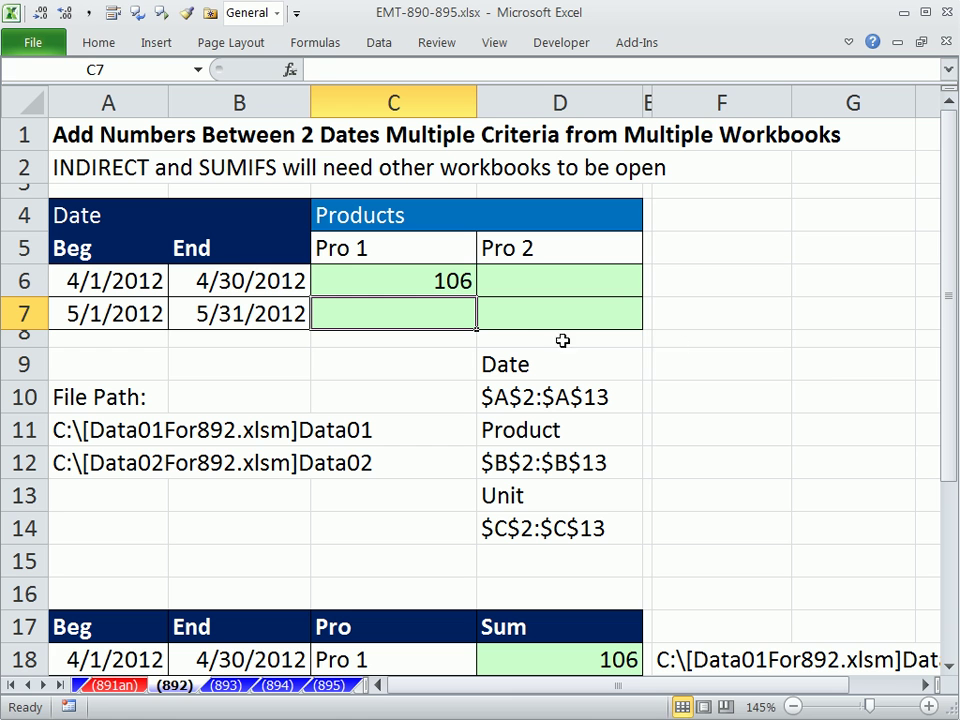
Copy C6's formula down into C7 and inspect the copied formula.
left_click(455, 281)
left_click_drag(476, 297, 478, 330)
double_click(420, 320)
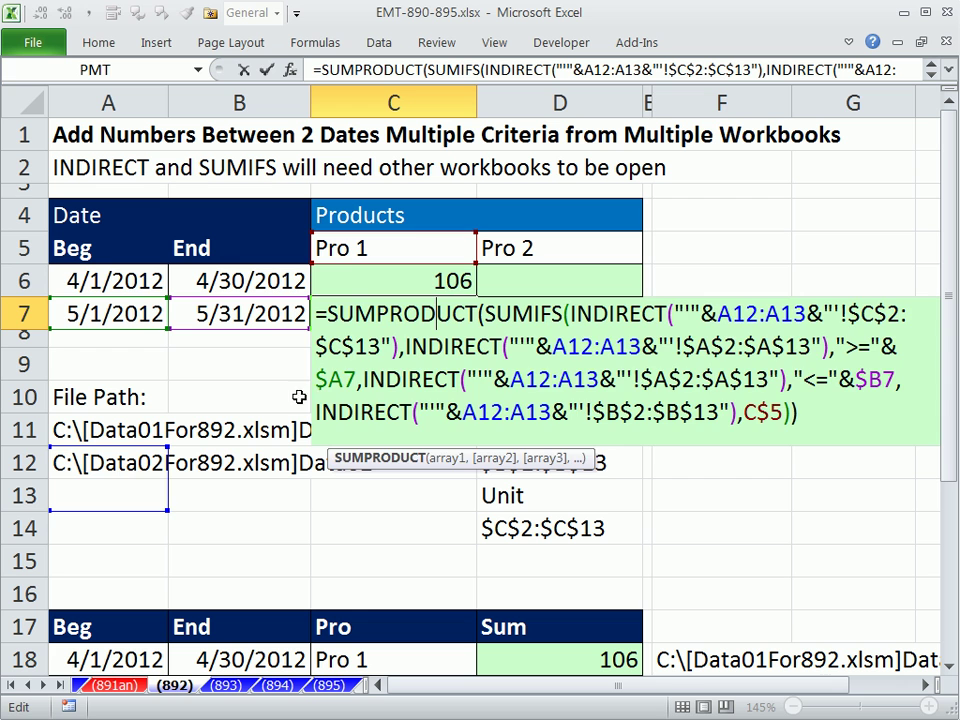
key("Escape")
Lock all four file-path references as $A$11:$A$12 and enter the formula into C6:C7.
double_click(371, 290)
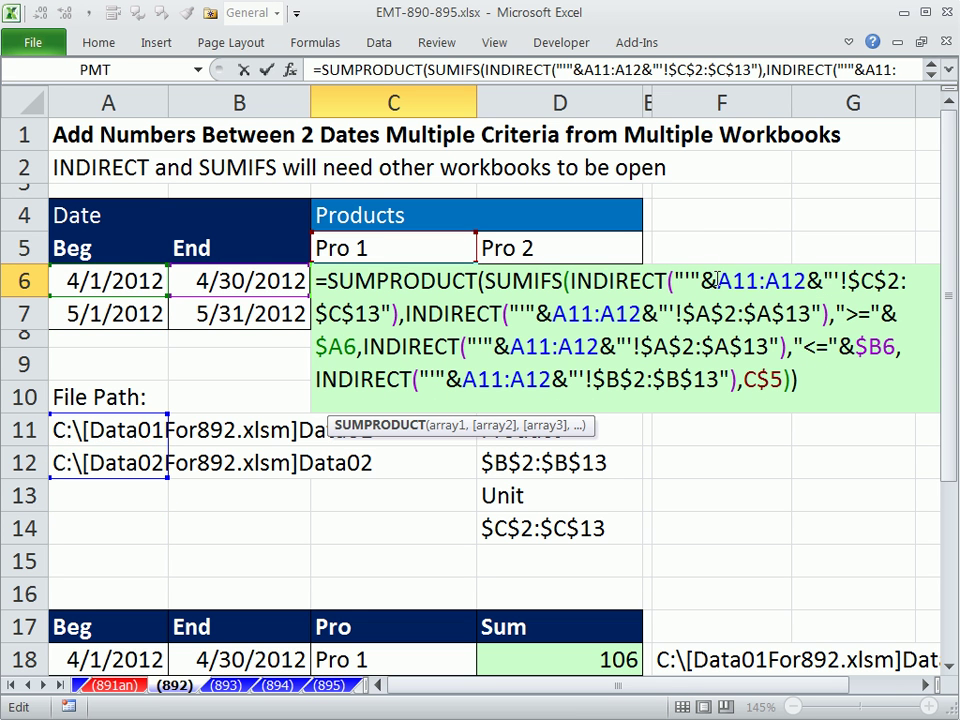
left_click_drag(717, 281, 808, 281)
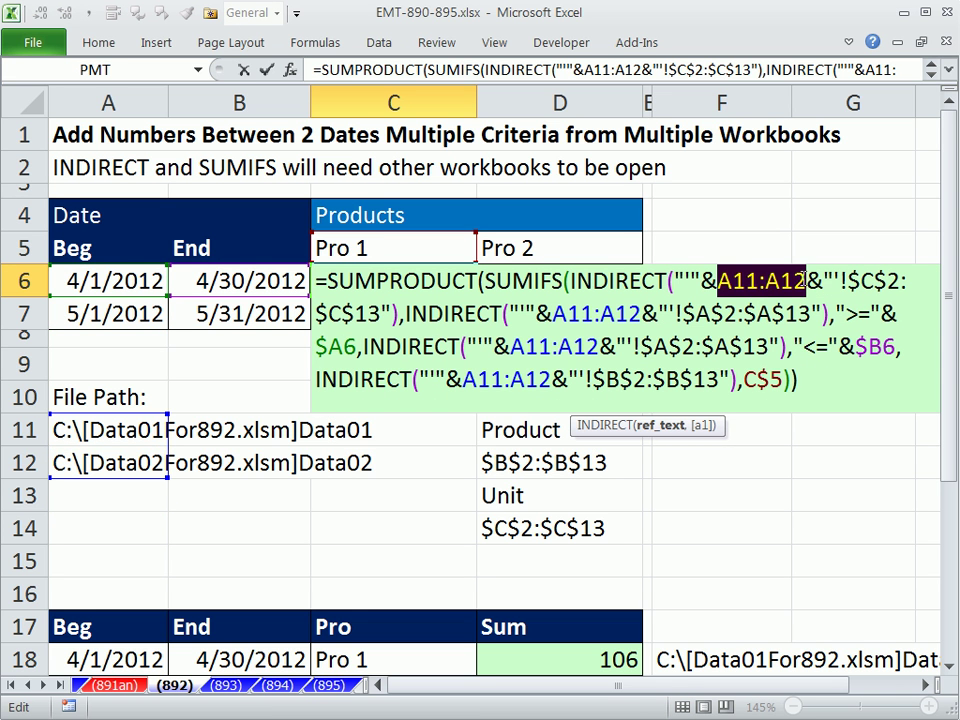
key("F4")
left_click_drag(612, 314, 706, 315)
key("F4")
left_click_drag(579, 346, 668, 347)
key("F4")
left_click_drag(549, 378, 638, 379)
key("F4")
key("ctrl+Return")
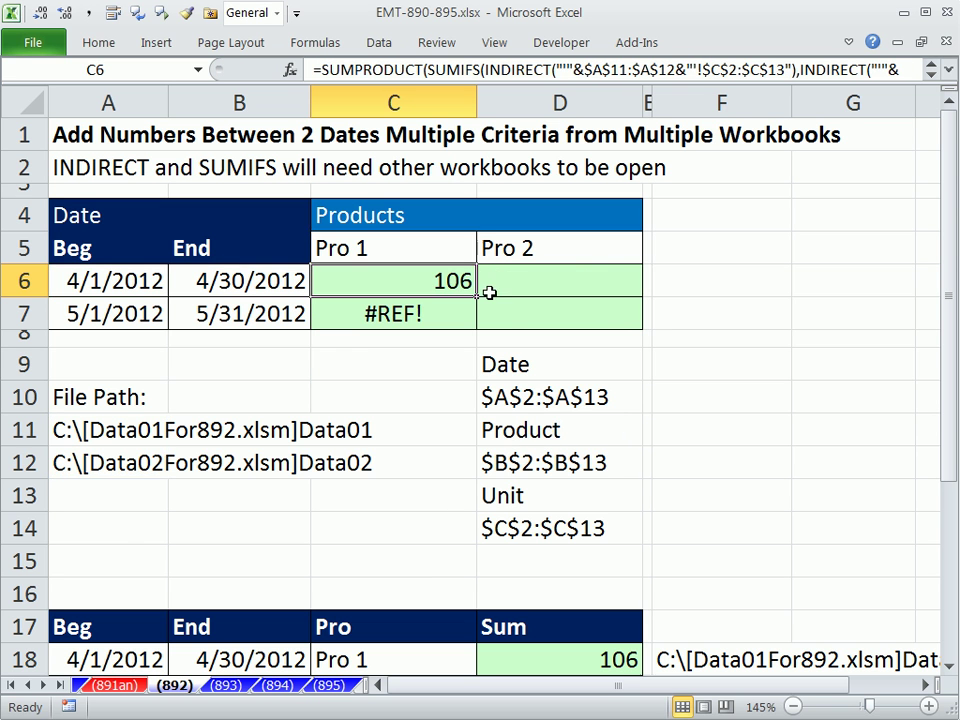
Fill the formulas across into column D and review the D7 and C6 formulas.
left_click_drag(476, 328, 643, 329)
double_click(580, 310)
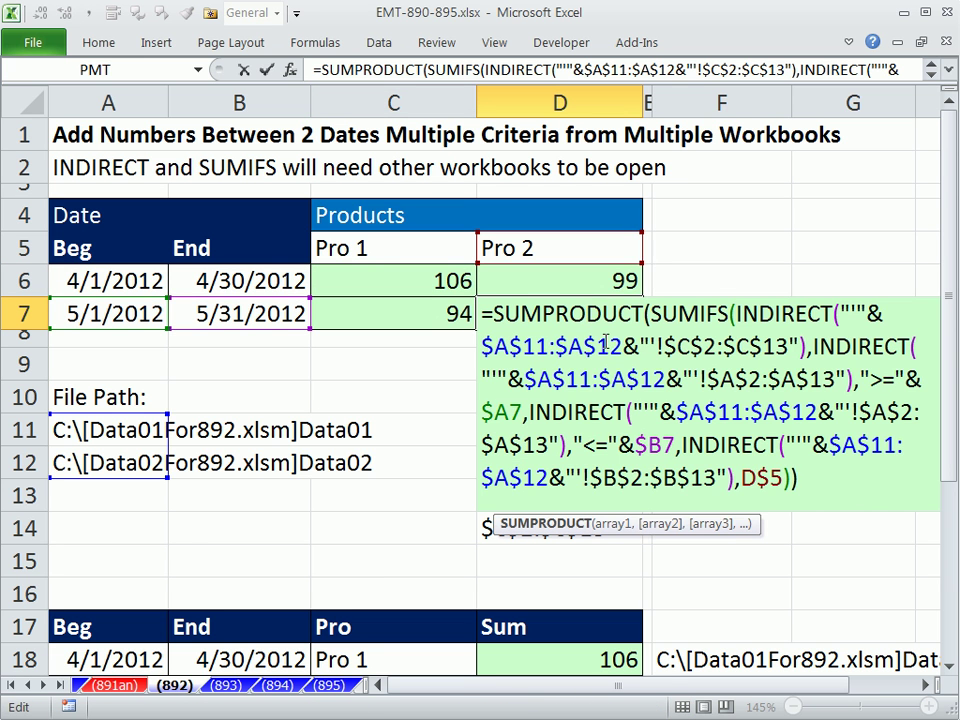
key("Escape")
left_click(430, 281)
double_click(430, 281)
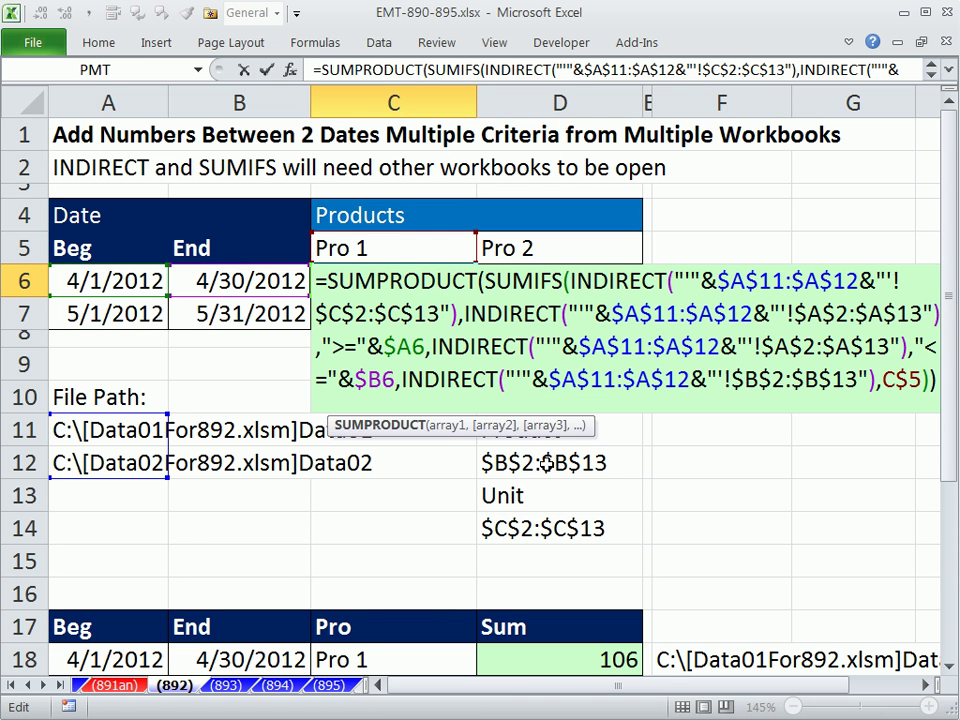